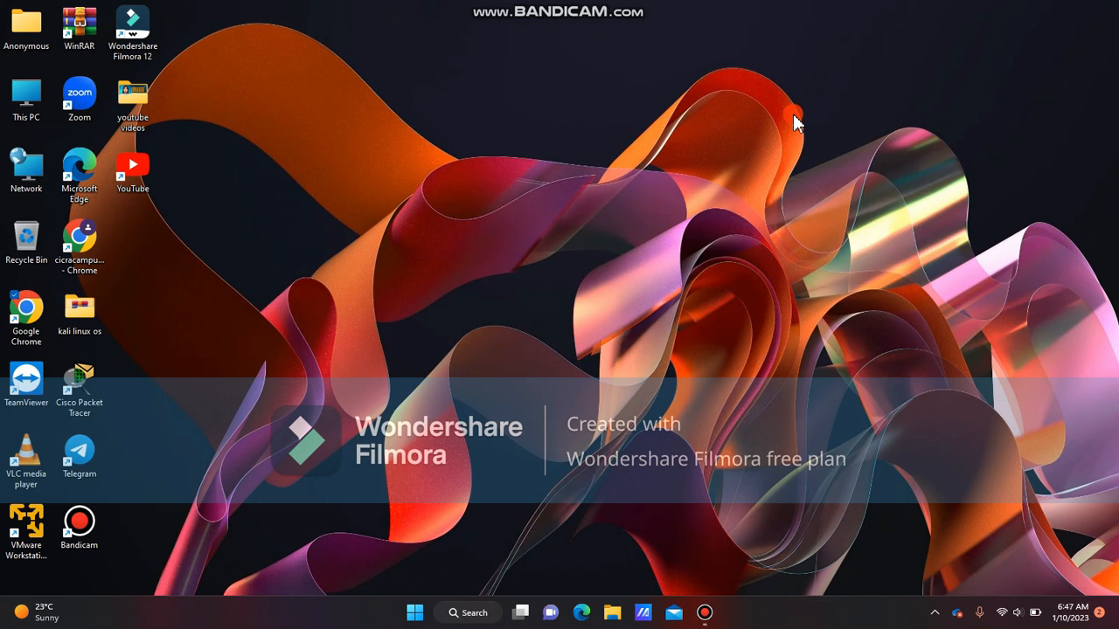
Open Google Chrome from the desktop
click(476, 313)
click(26, 313)
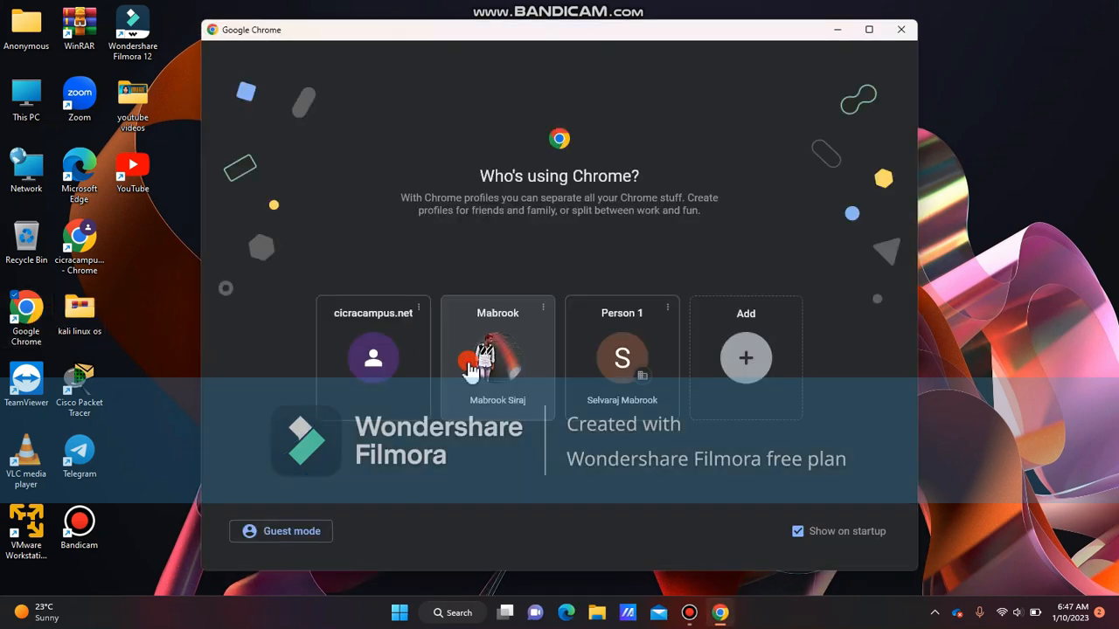
click(474, 355)
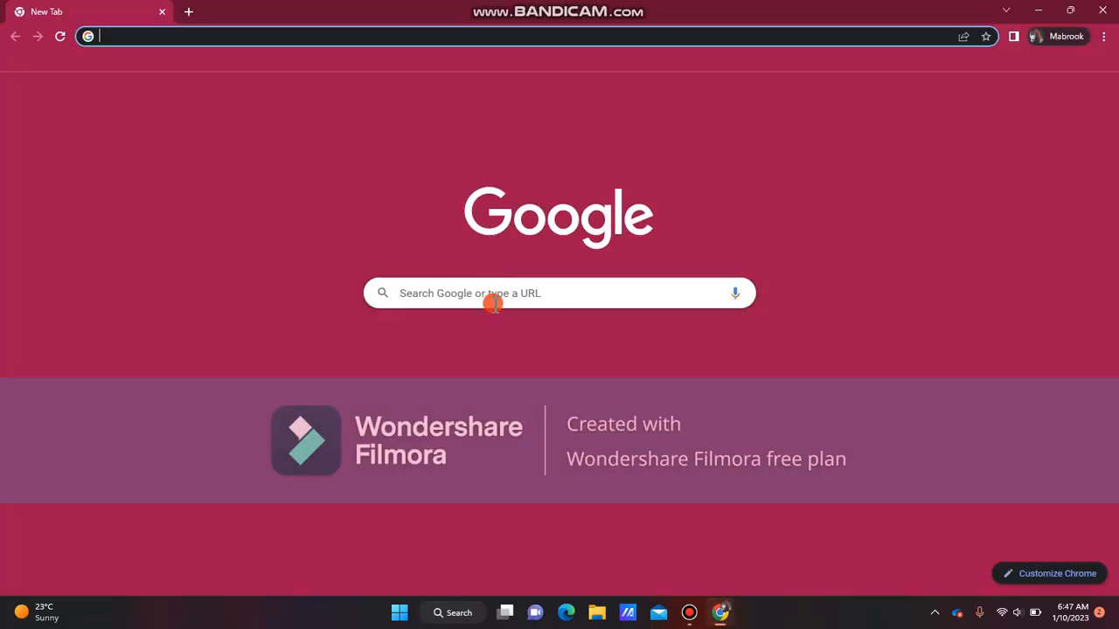
Search Google for "windows server 2016 iso" using the suggested query
click(487, 289)
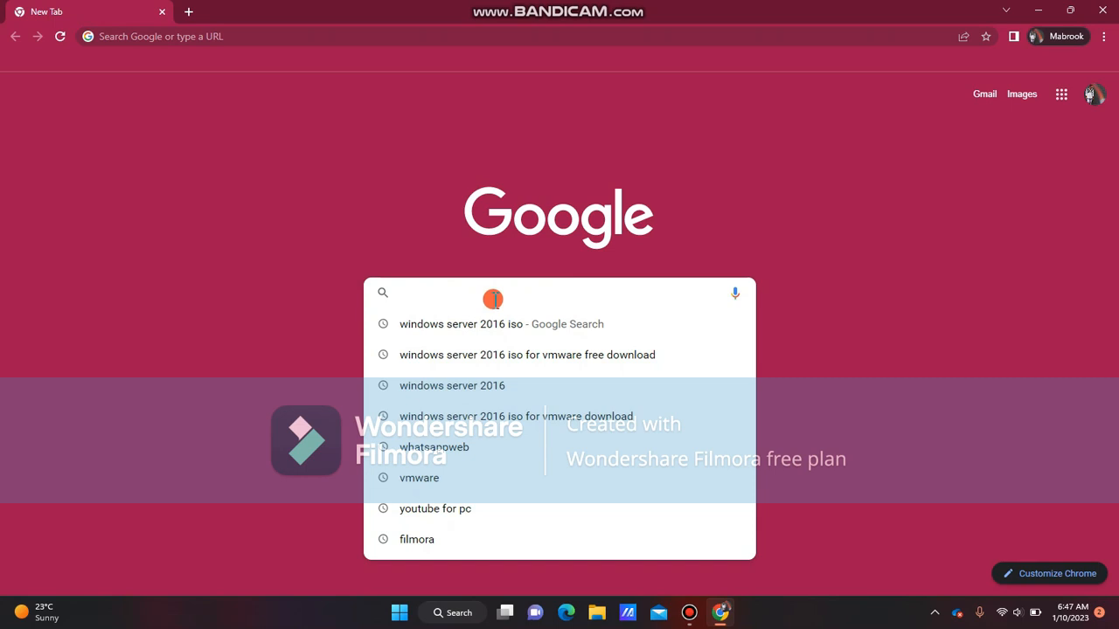
text(wi)
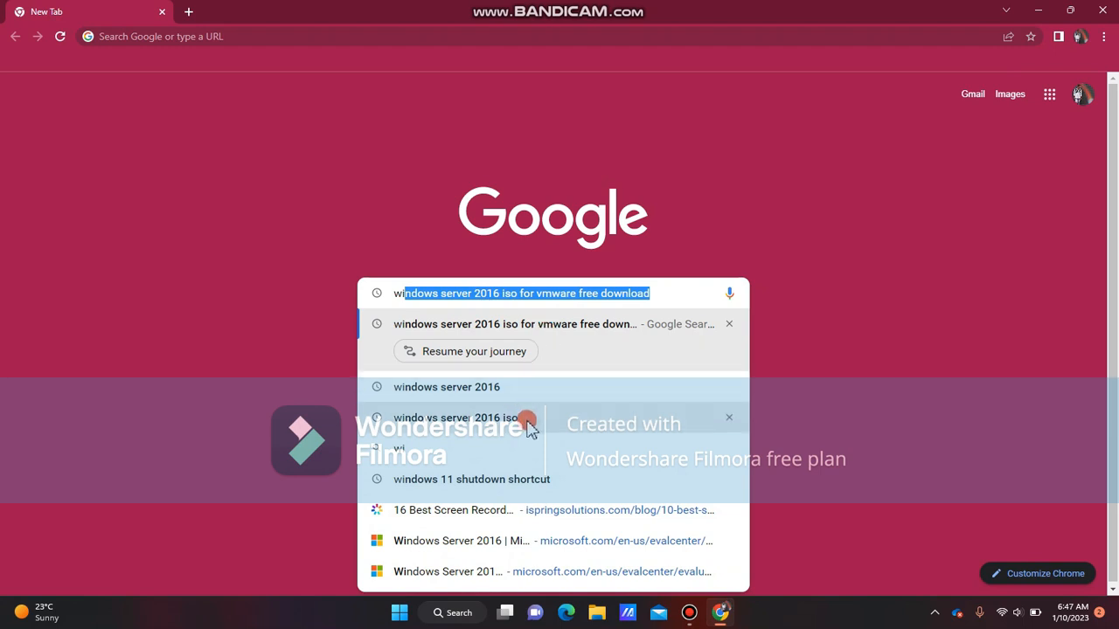
click(529, 421)
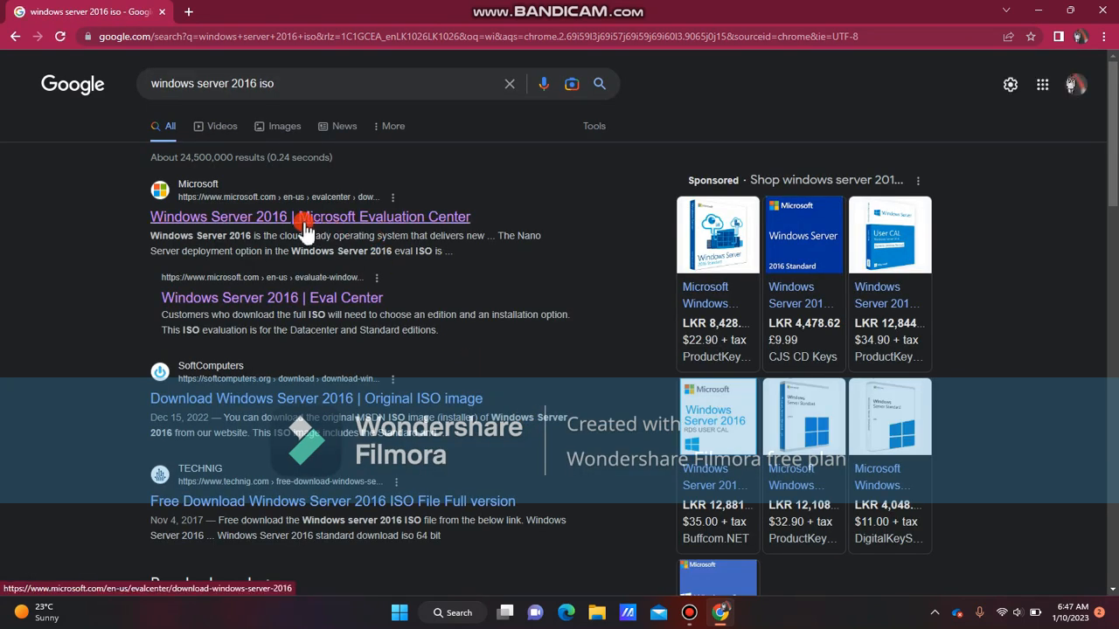
Open the Windows Server 2016 Microsoft Evaluation Center result
click(198, 211)
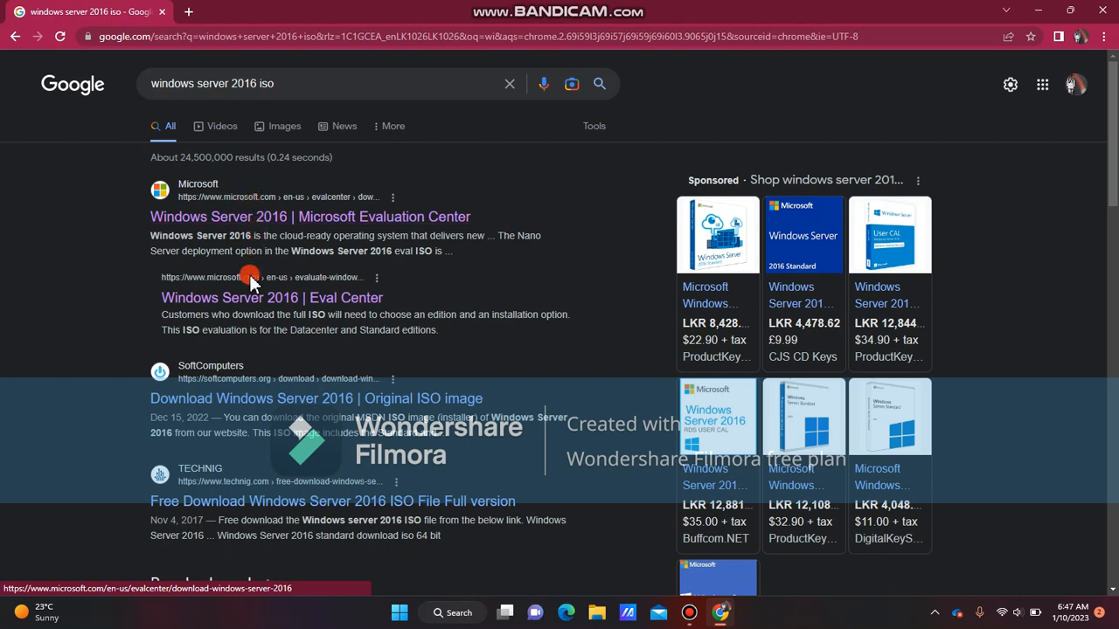
scroll(229, 383, down, 3)
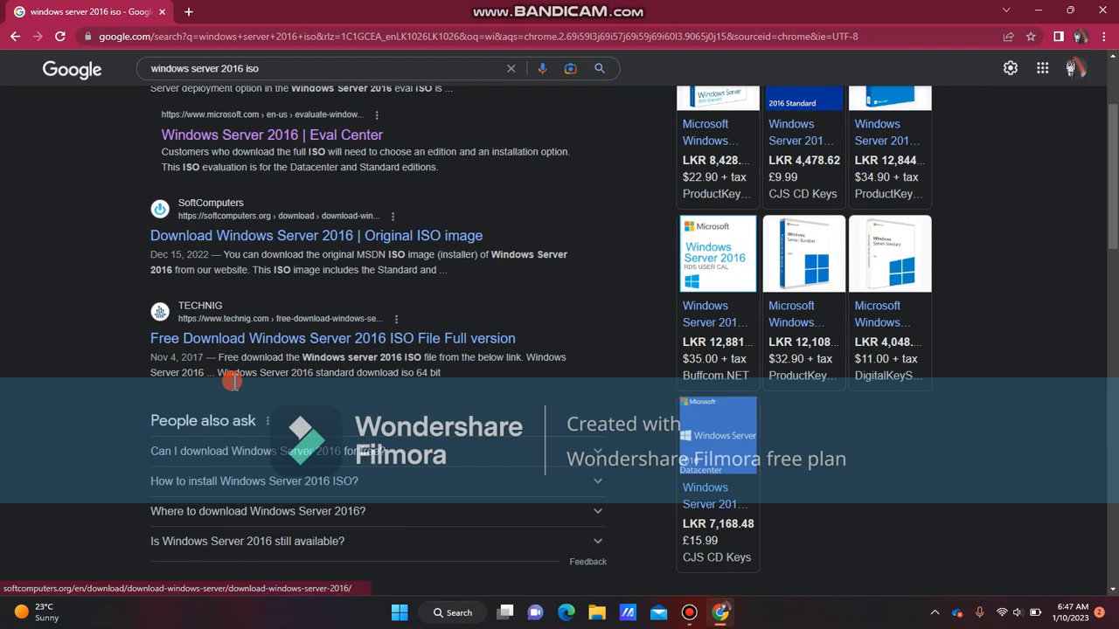
scroll(225, 371, down, 4)
scroll(225, 368, up, 7)
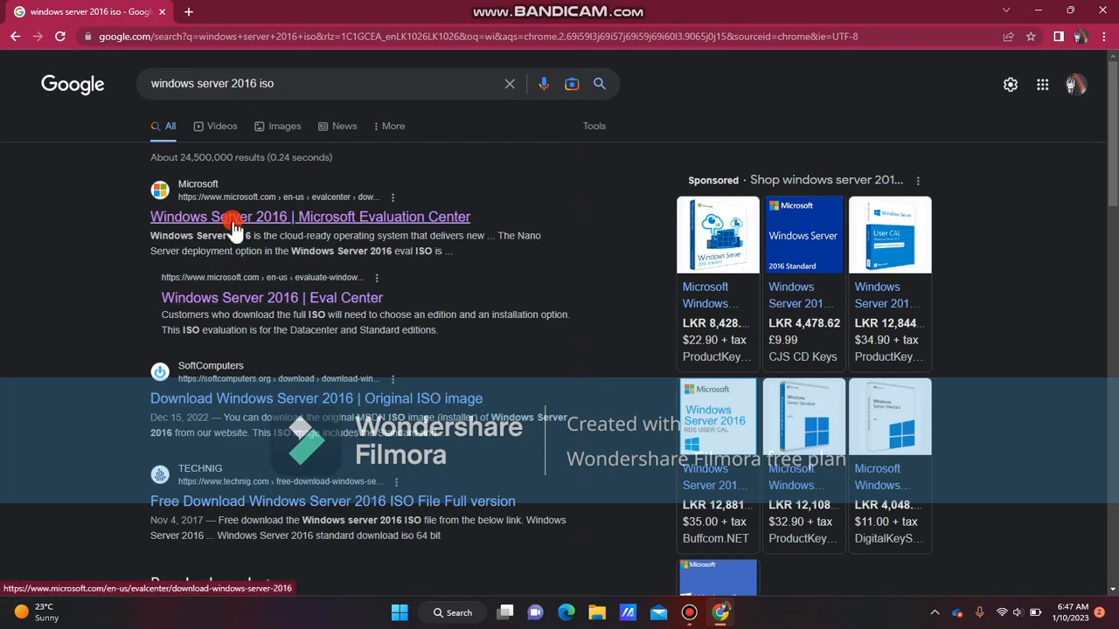
click(232, 225)
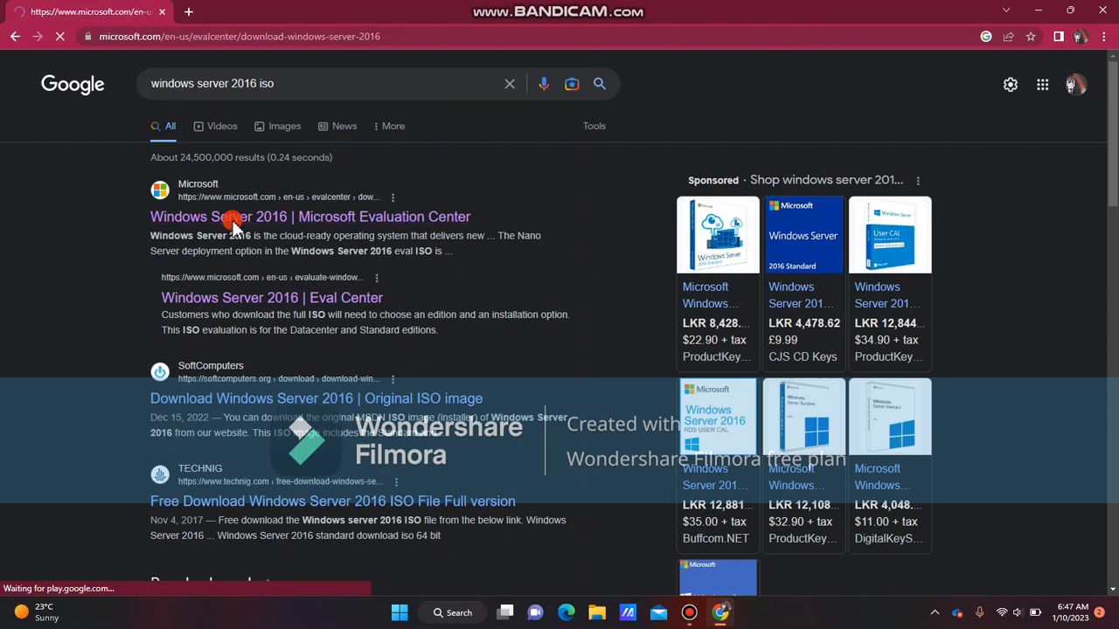
Download the English (United States) 64-bit edition ISO of Windows Server 2016 from the evaluation page
scroll(252, 243, down, 1)
scroll(251, 243, down, 3)
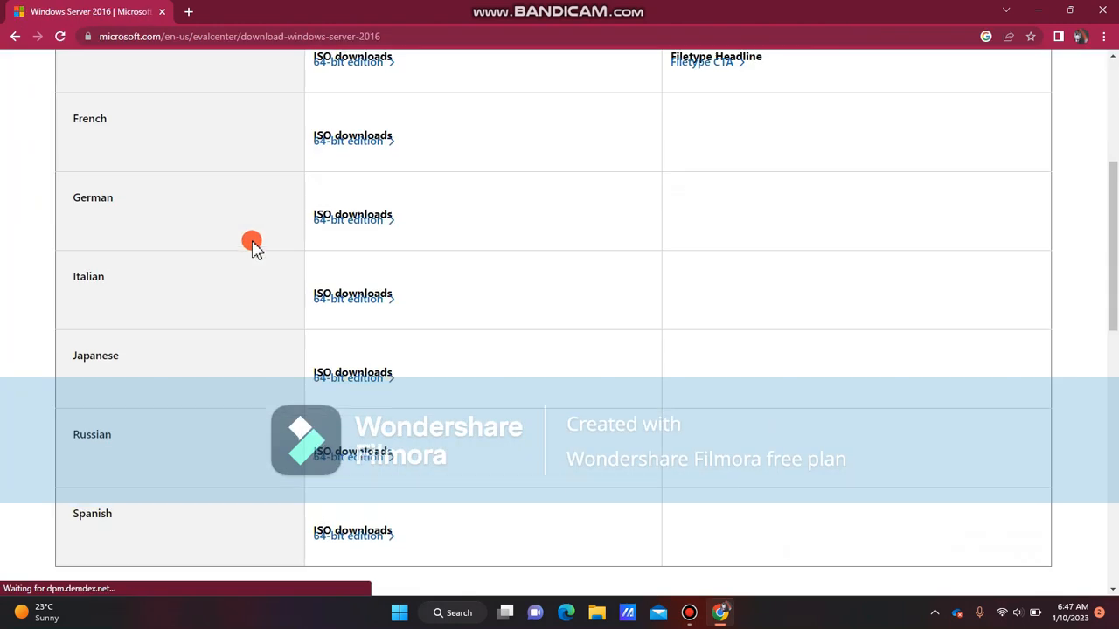
scroll(252, 245, up, 4)
scroll(201, 262, down, 2)
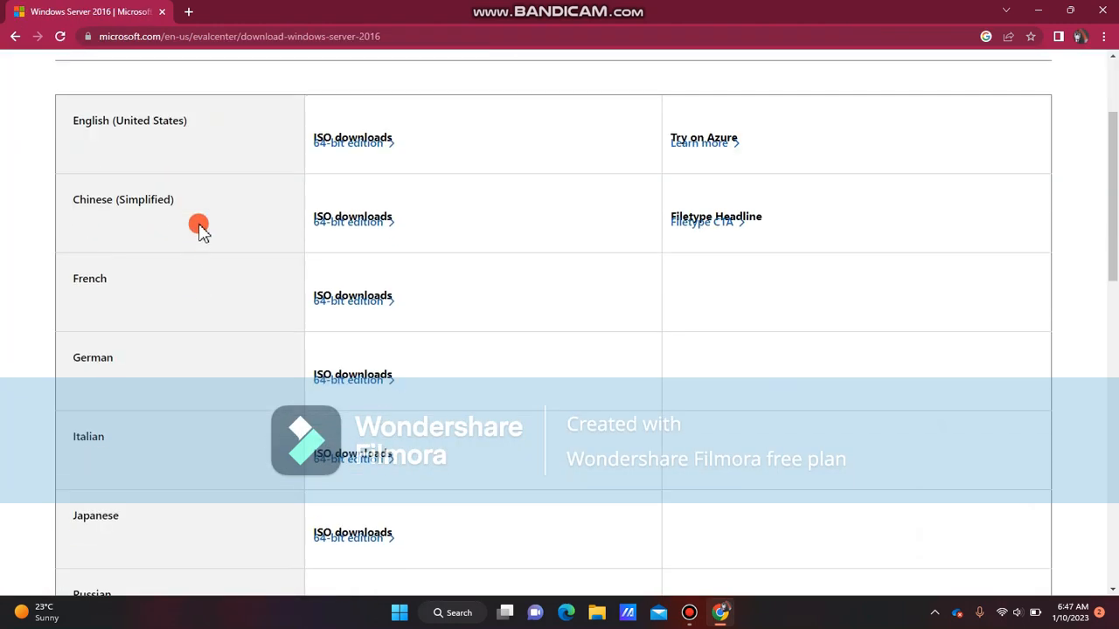
scroll(200, 175, down, 7)
scroll(200, 194, up, 8)
scroll(340, 204, down, 2)
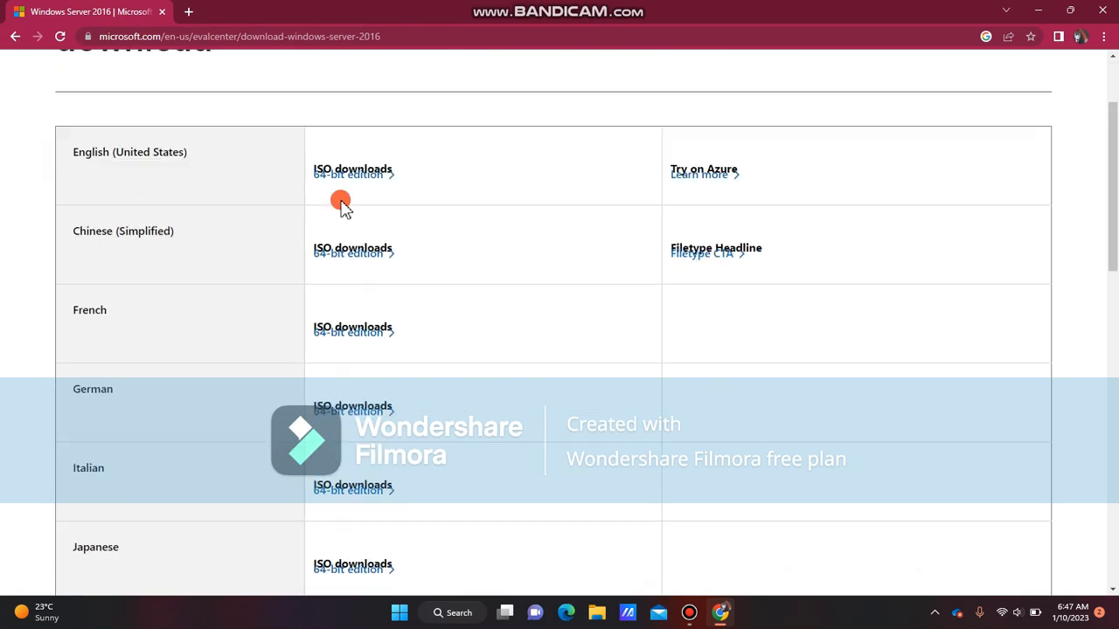
scroll(340, 203, up, 2)
scroll(340, 203, down, 15)
scroll(340, 201, up, 8)
scroll(323, 210, down, 8)
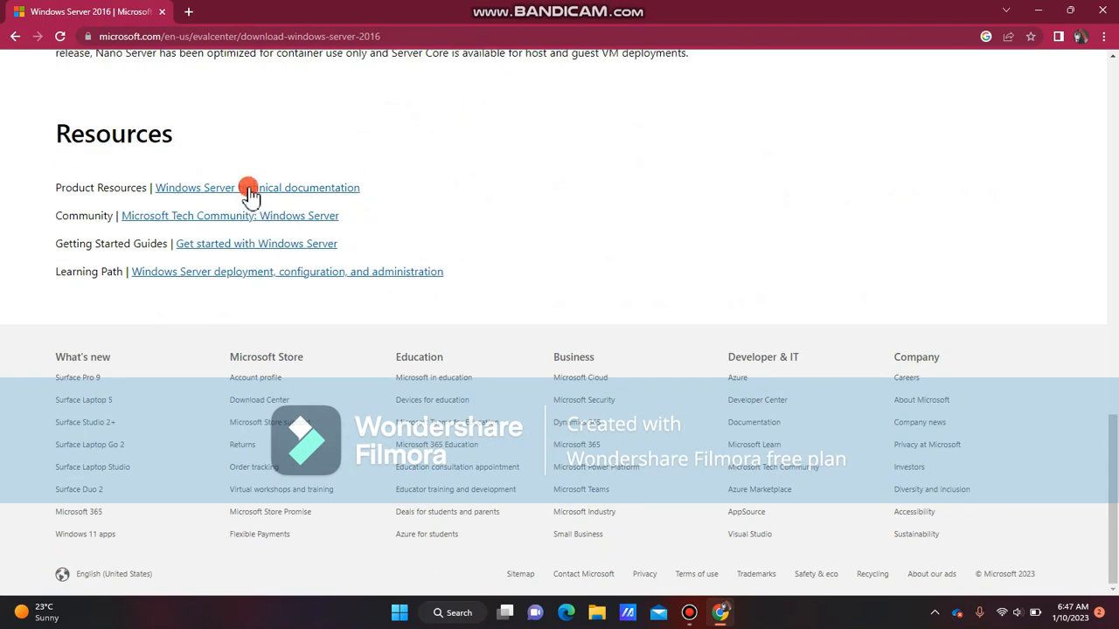
scroll(288, 265, up, 7)
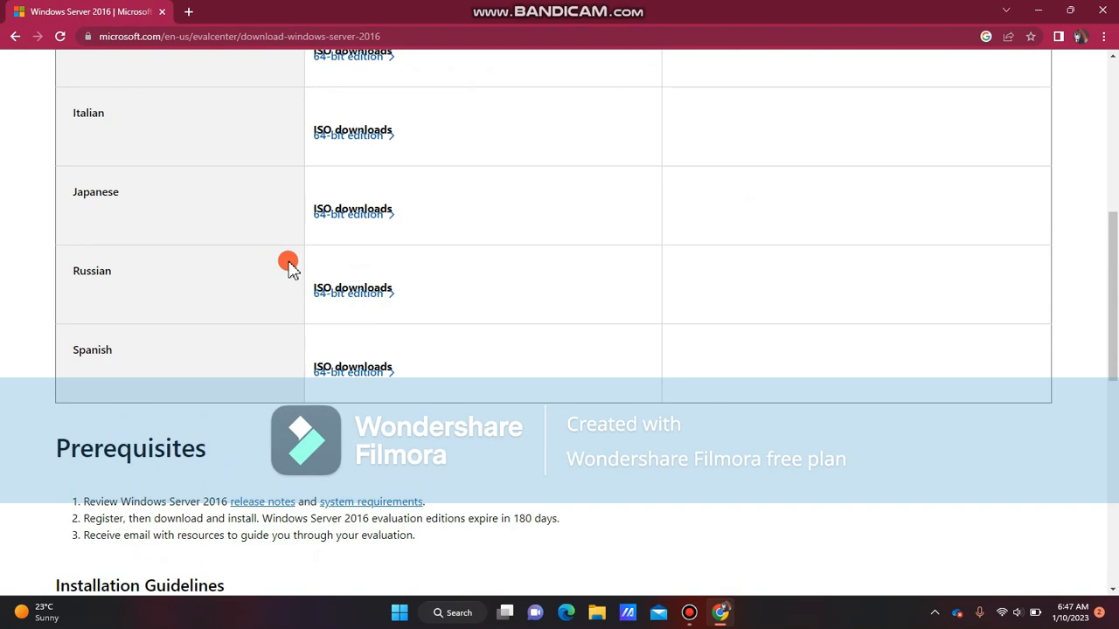
scroll(291, 266, down, 4)
scroll(289, 262, up, 10)
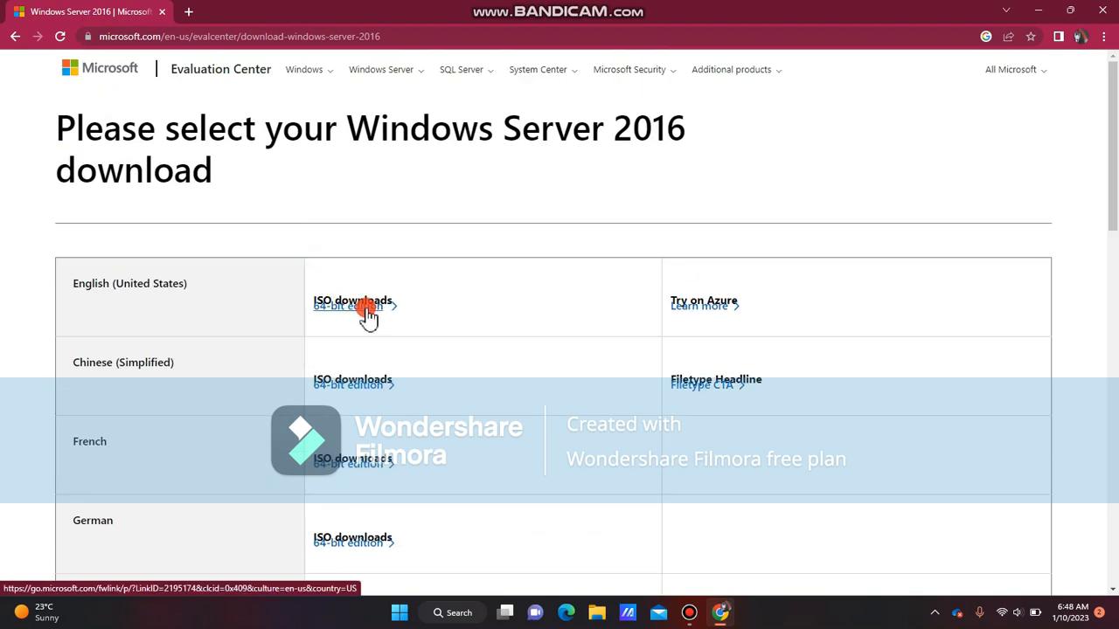
click(368, 316)
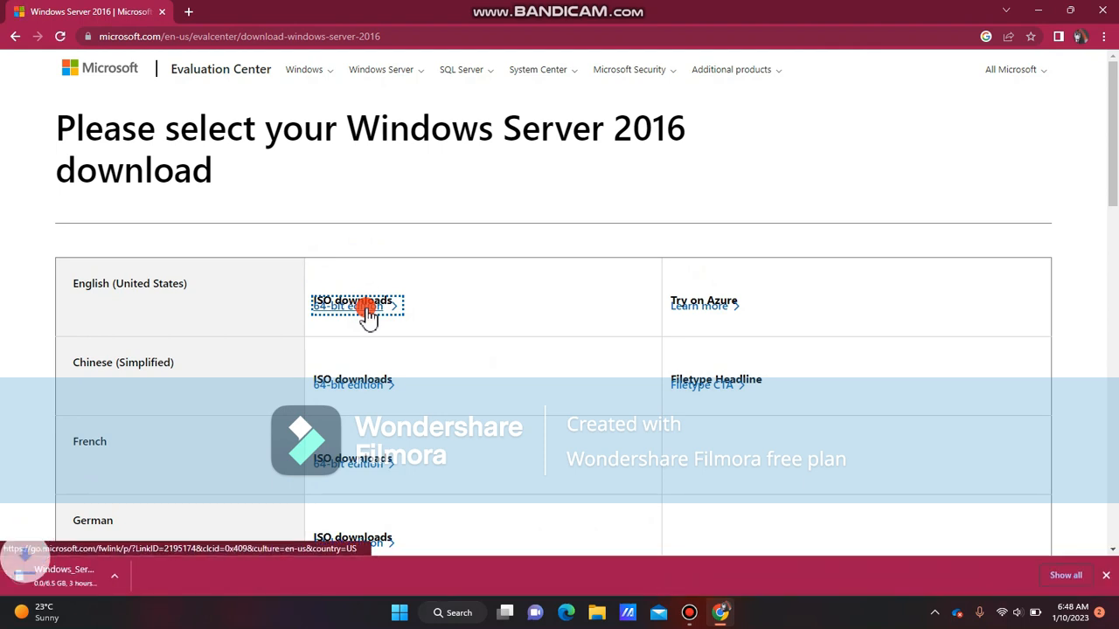
Check the Windows Server 2016 ISO in the browser's downloads list, then close the browser
click(149, 577)
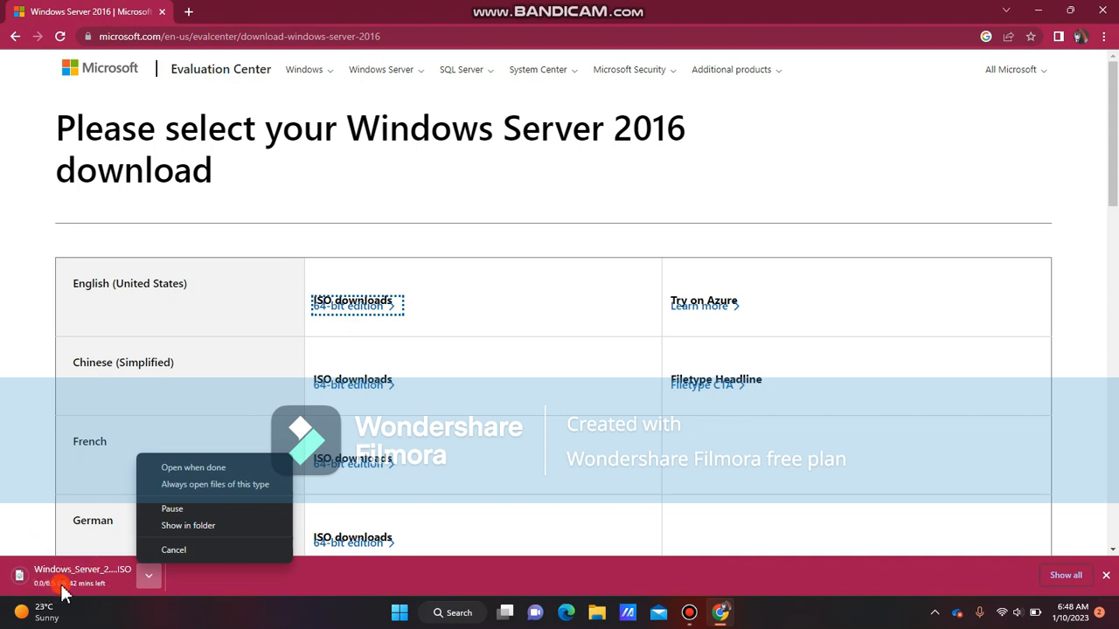
click(196, 582)
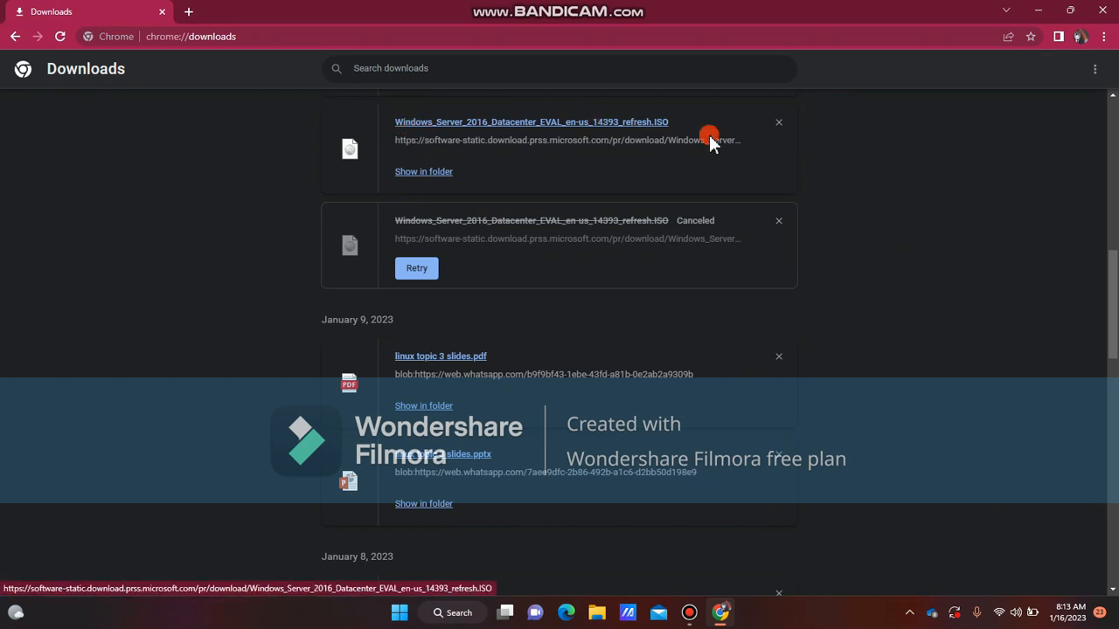
click(1101, 11)
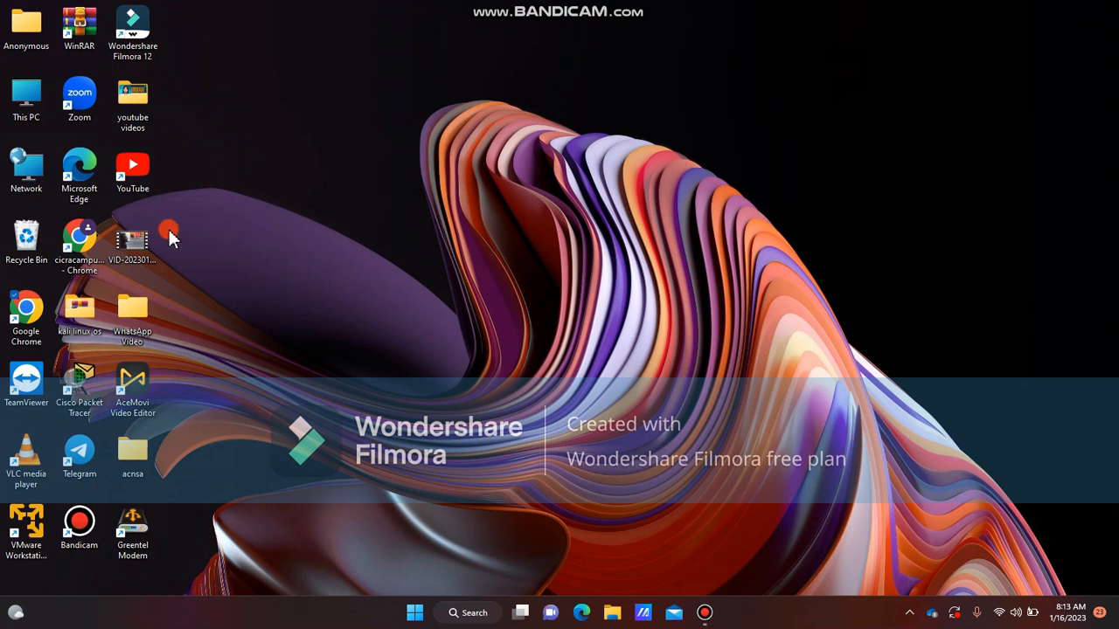
Launch VMware Workstation 17 Player and move its window to the screen centre
double_click(34, 523)
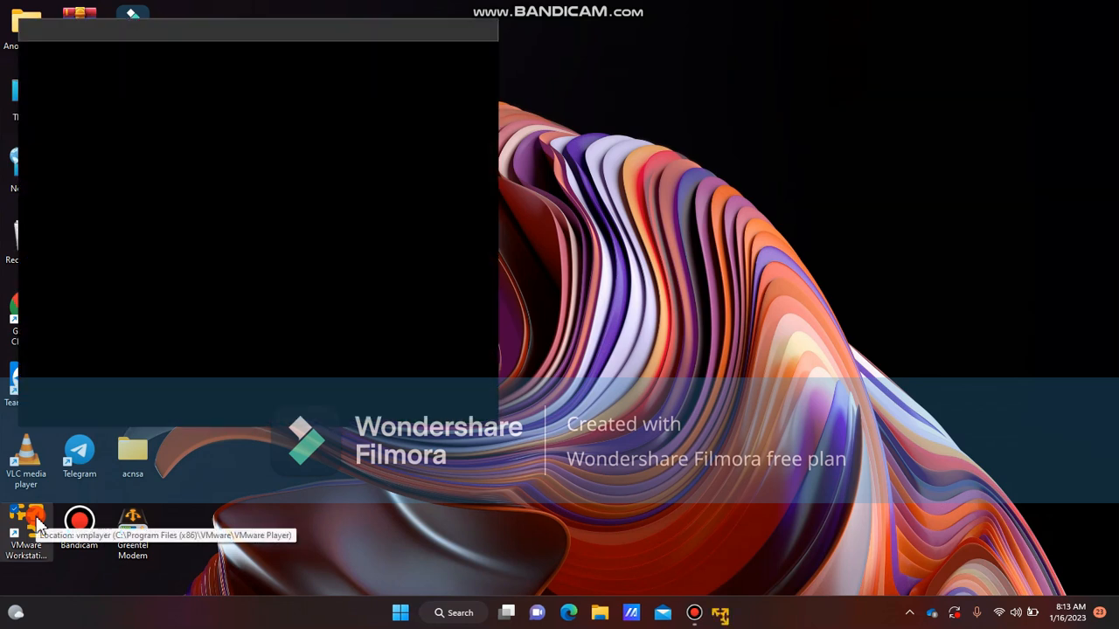
drag(261, 32, 515, 87)
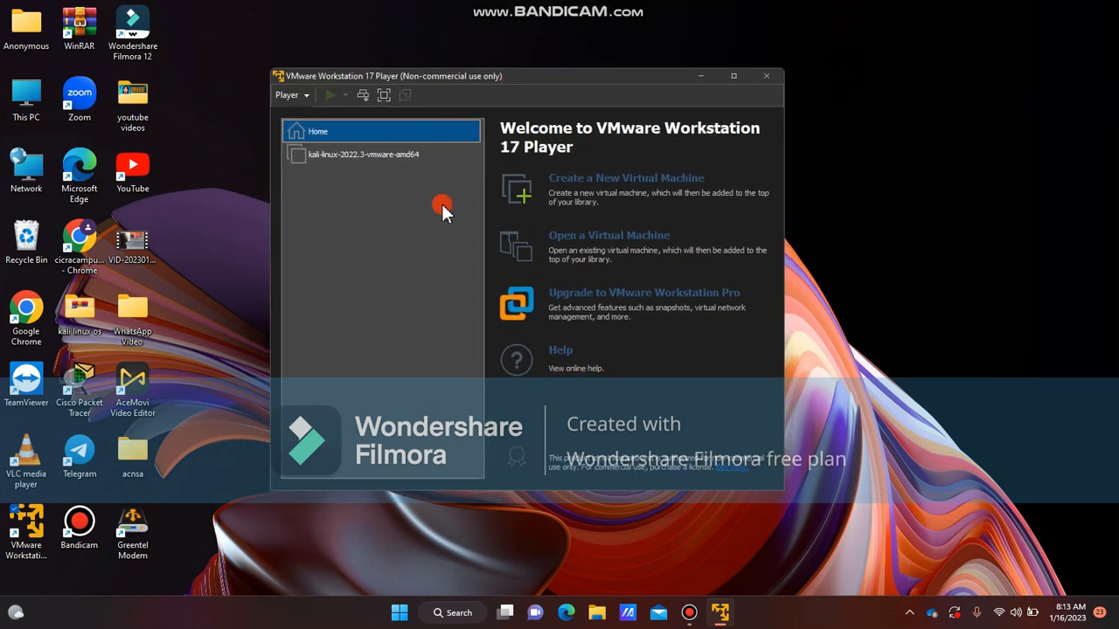
Start creating a new virtual machine, choosing to install the operating system later, and continue
click(586, 186)
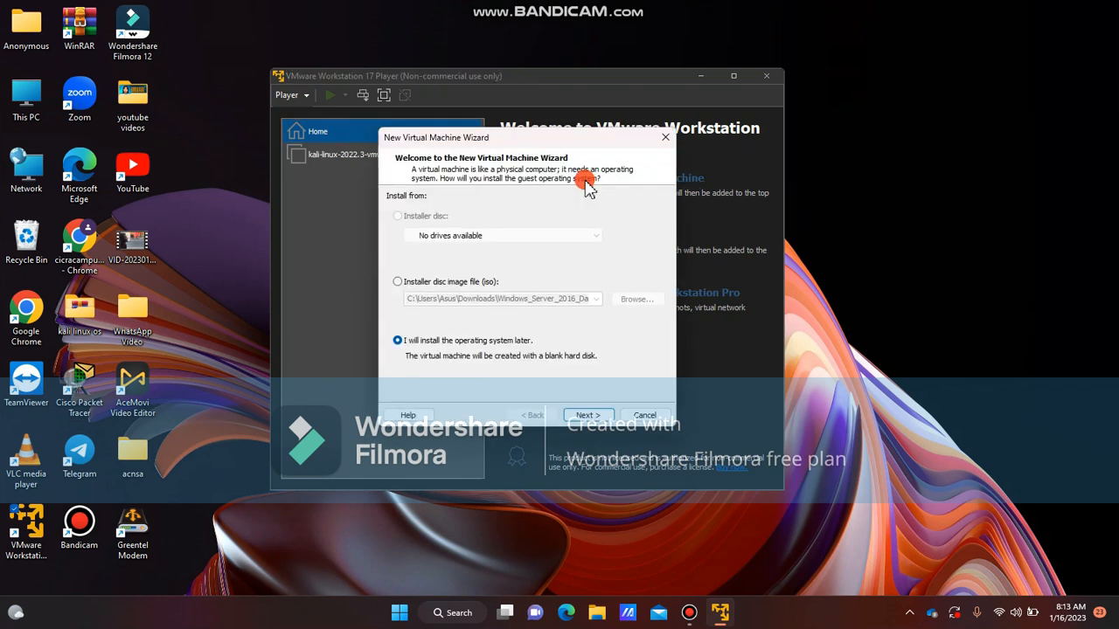
click(399, 283)
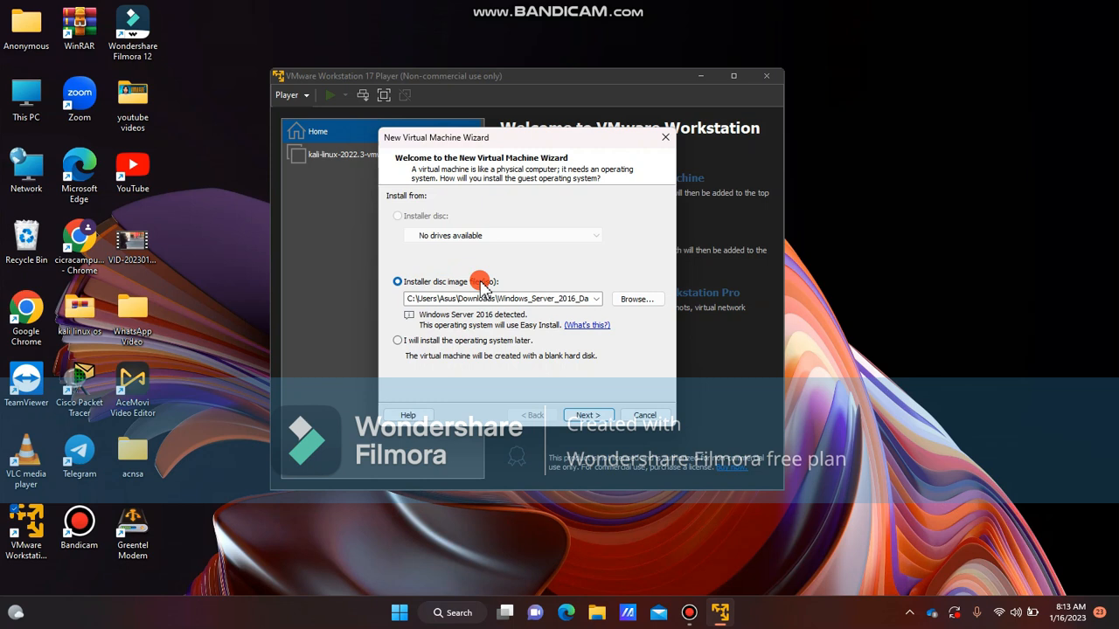
click(397, 341)
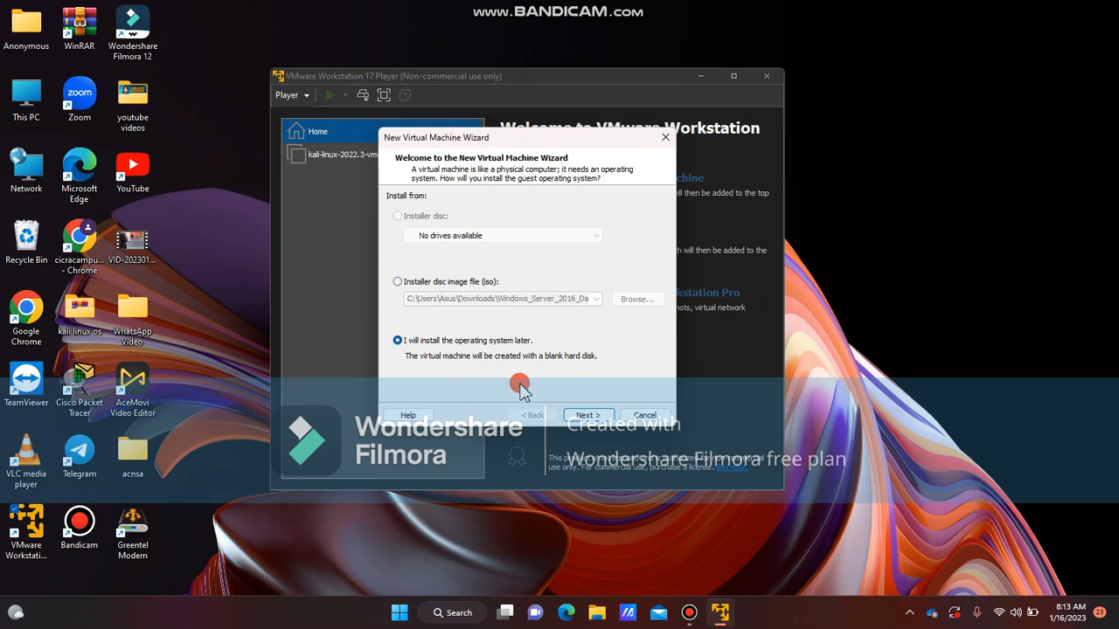
click(586, 416)
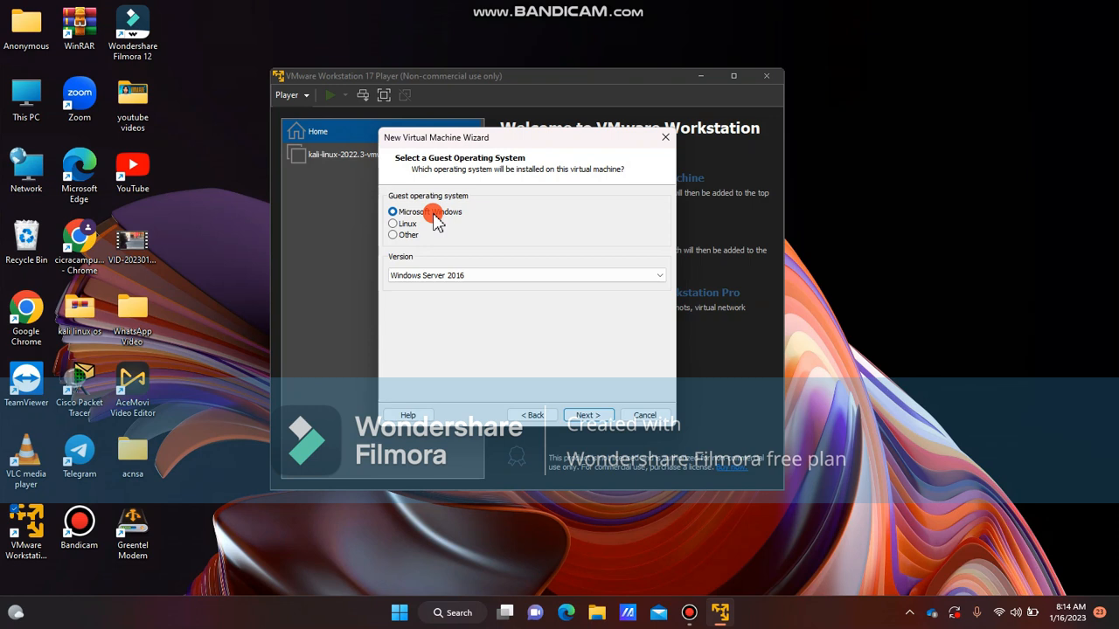
Select Microsoft Windows as guest OS with version Windows Server 2016 and continue
click(529, 278)
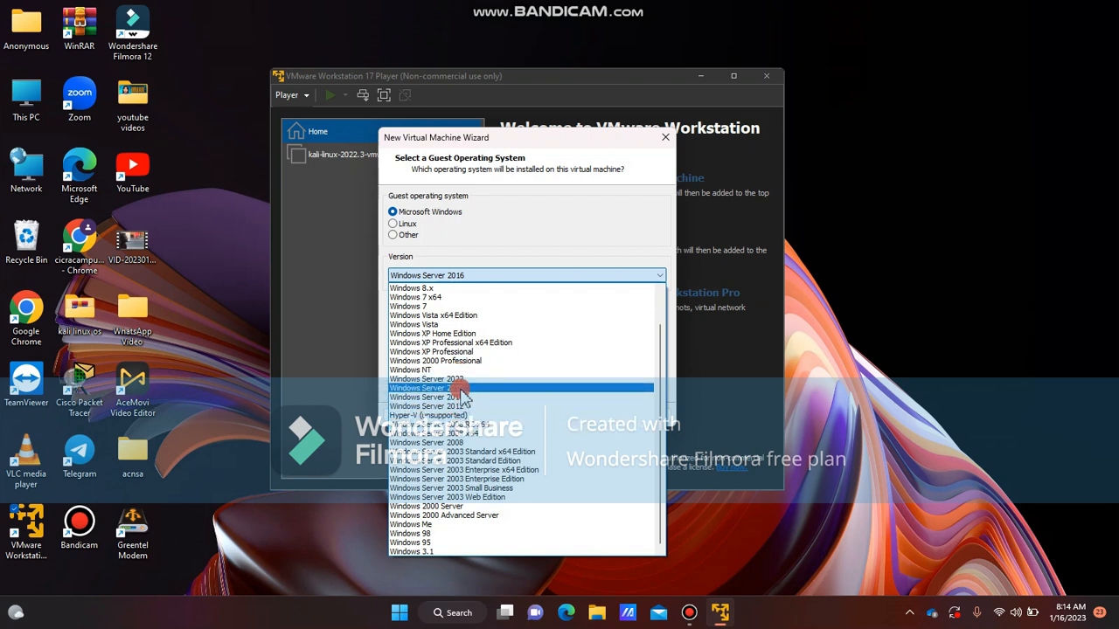
click(488, 277)
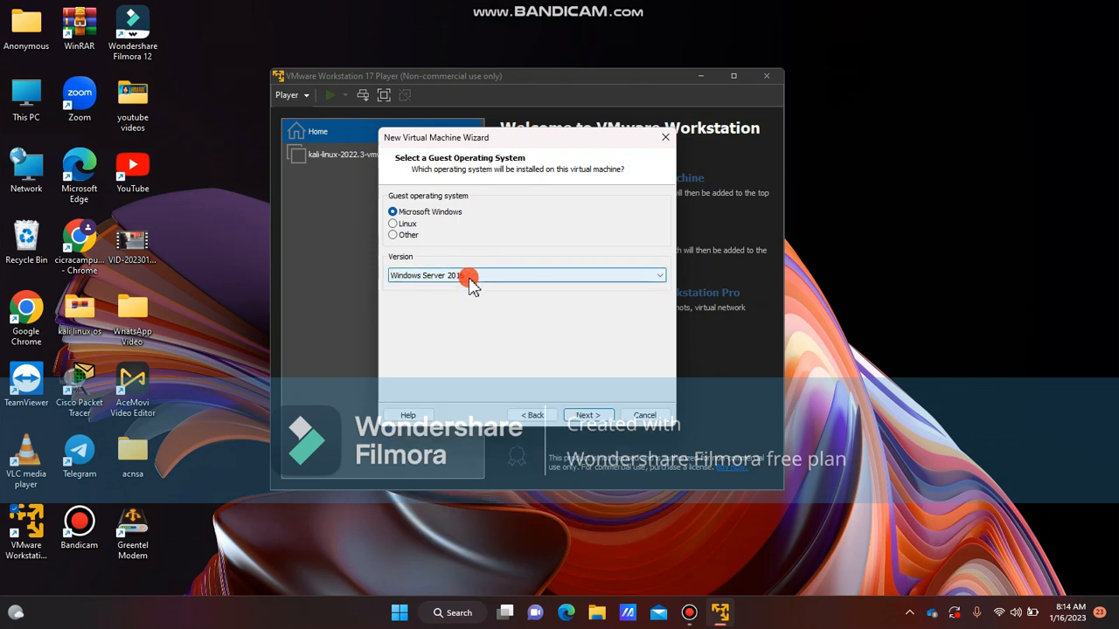
click(589, 416)
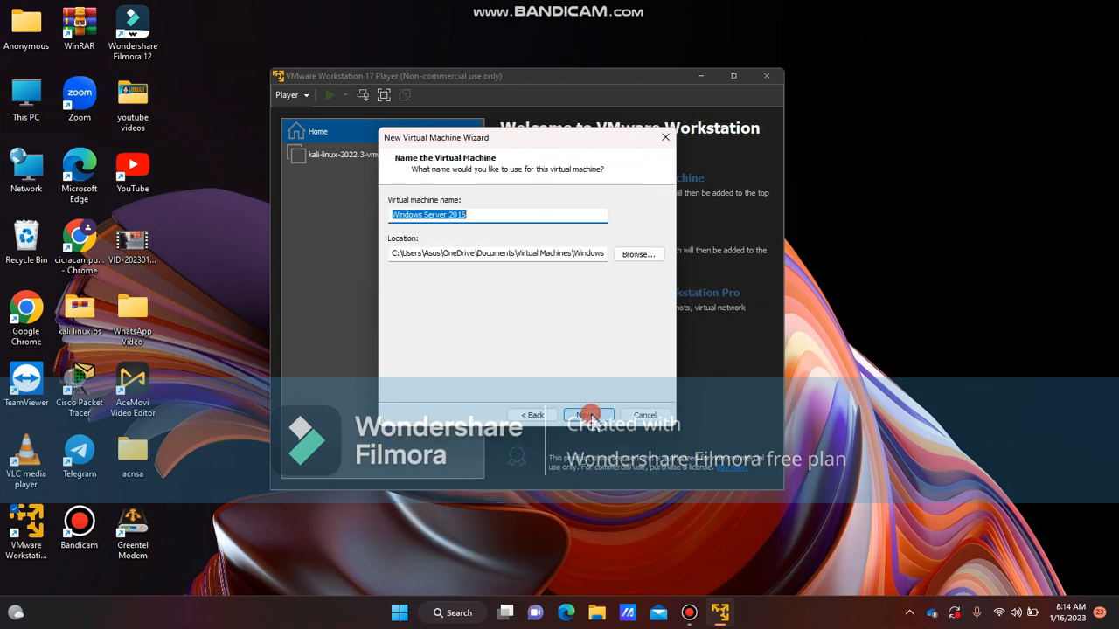
Name the virtual machine Windows Server 2016, keep the default location, and continue
click(465, 216)
drag(465, 216, 451, 220)
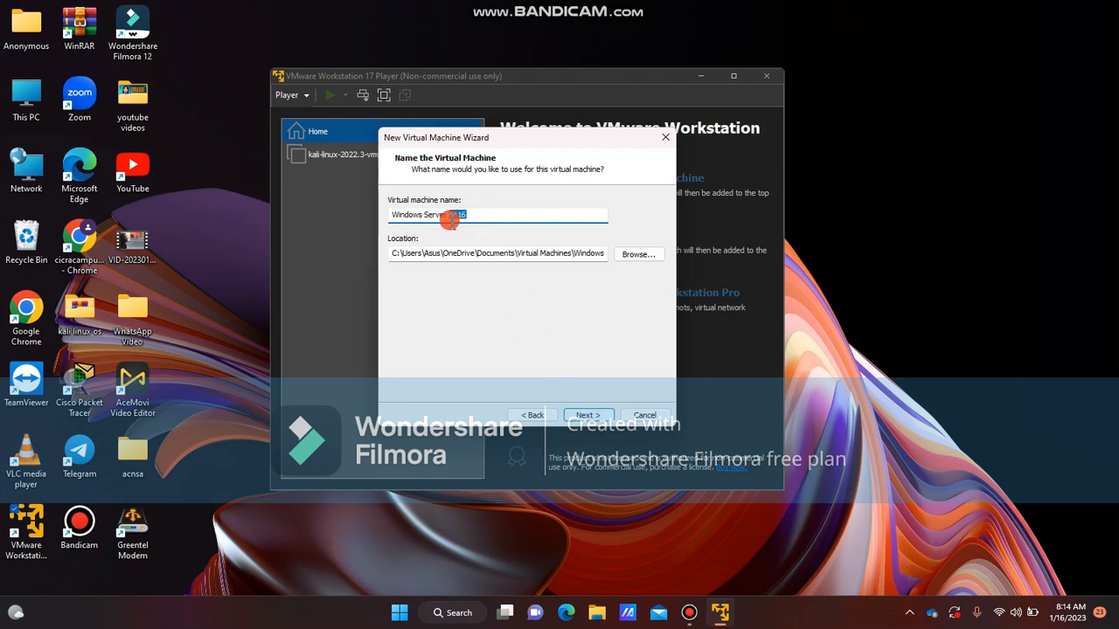
text(2019)
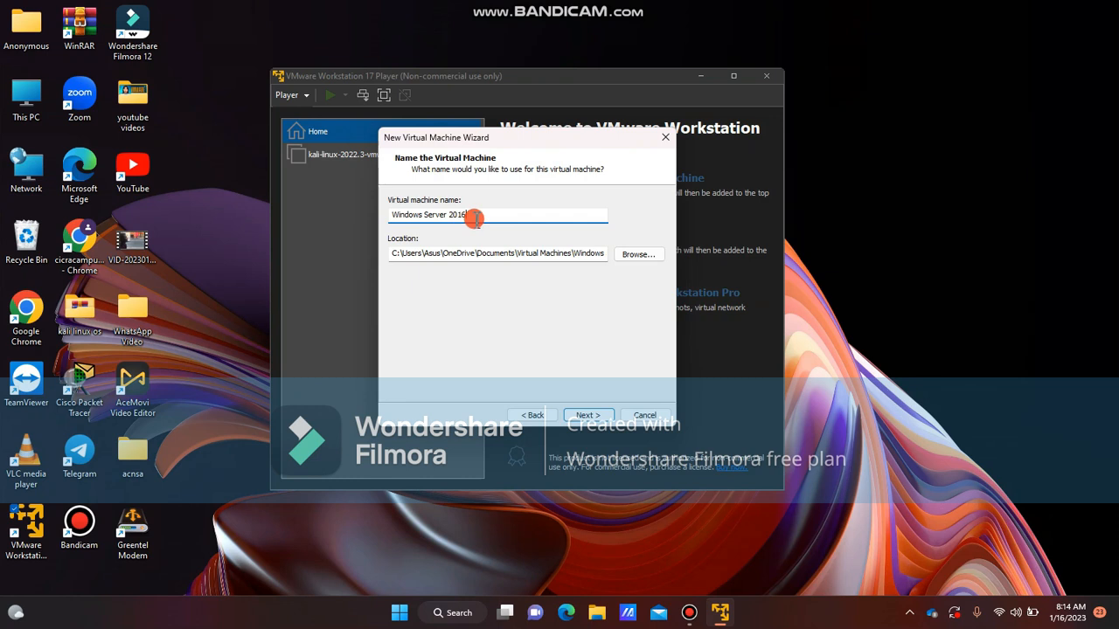
click(621, 255)
scroll(494, 284, down, 5)
scroll(495, 284, up, 5)
scroll(494, 284, down, 3)
scroll(495, 284, up, 3)
click(659, 194)
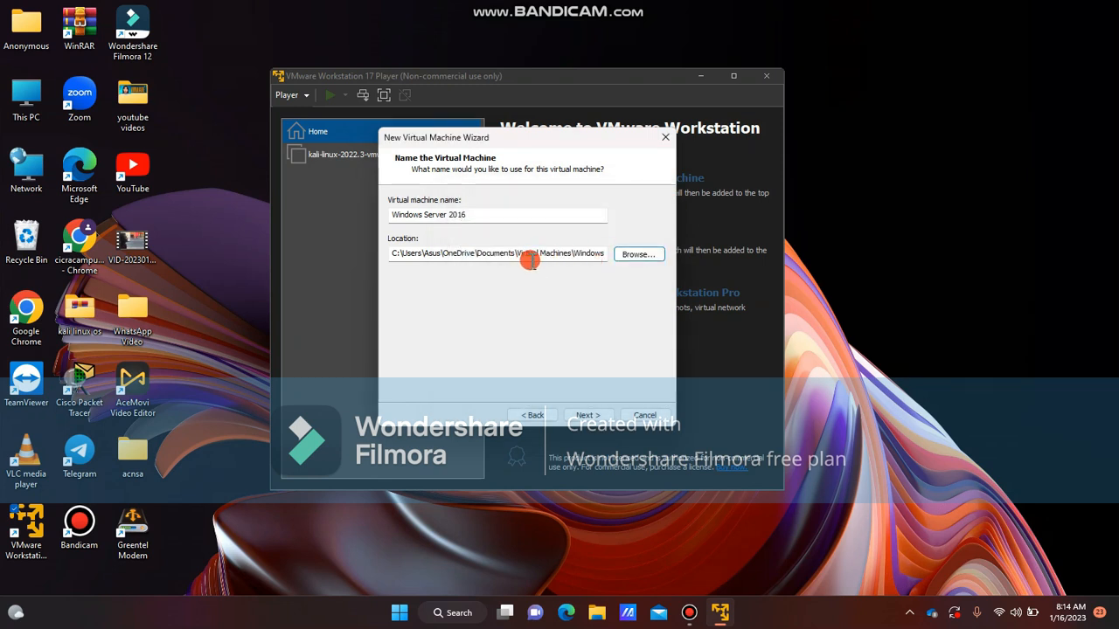
click(594, 414)
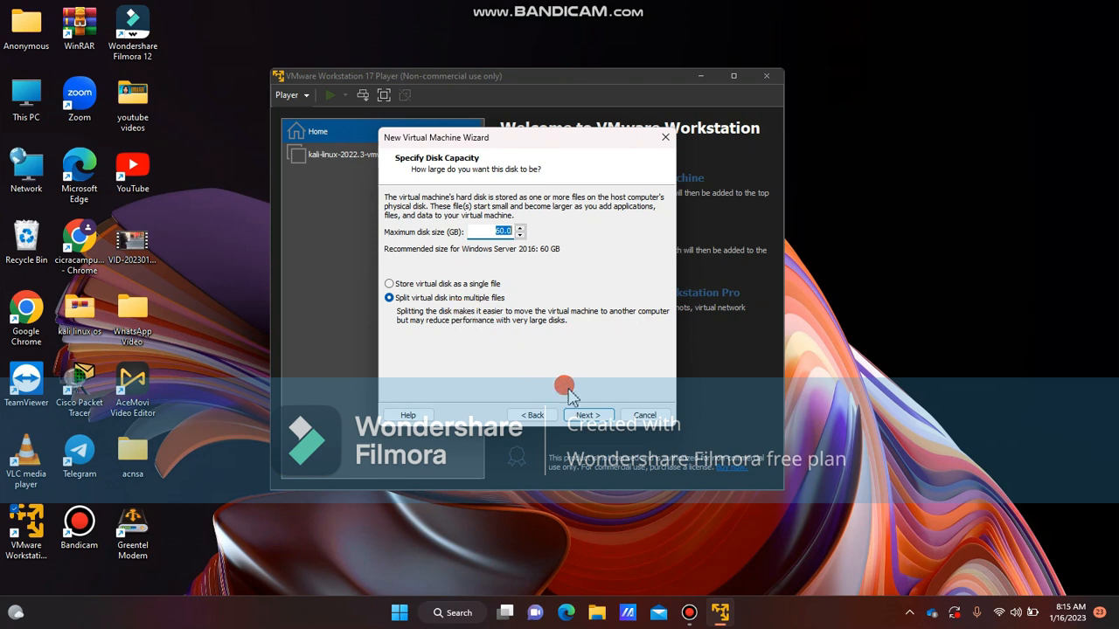
Keep the 60 GB virtual disk split into multiple files, continue, and open hardware customization with memory left at 2 GB
click(589, 416)
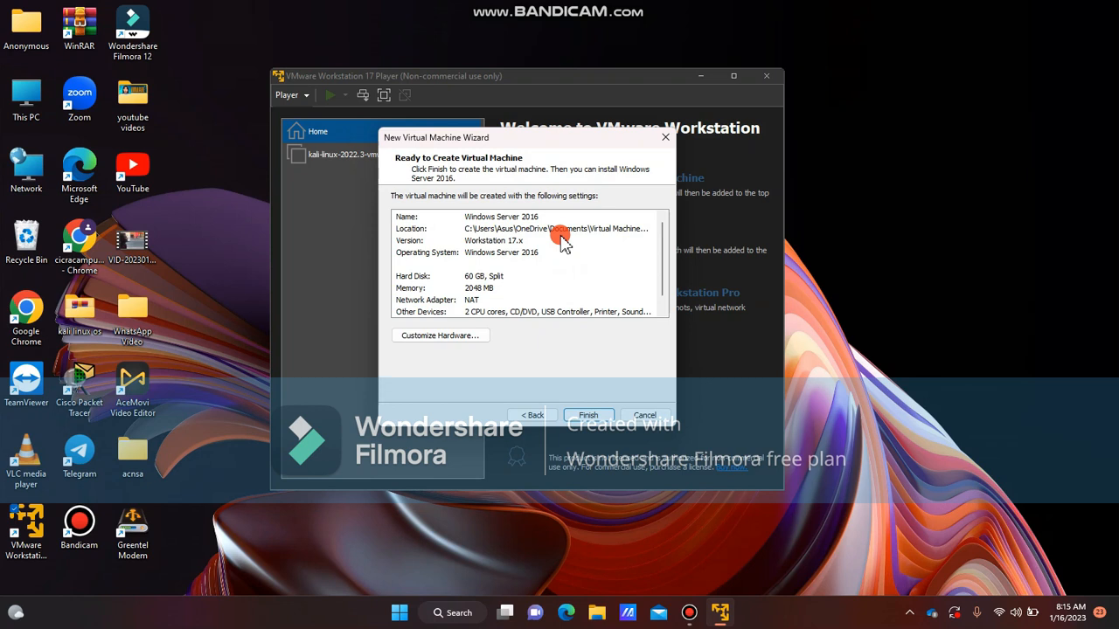
click(480, 339)
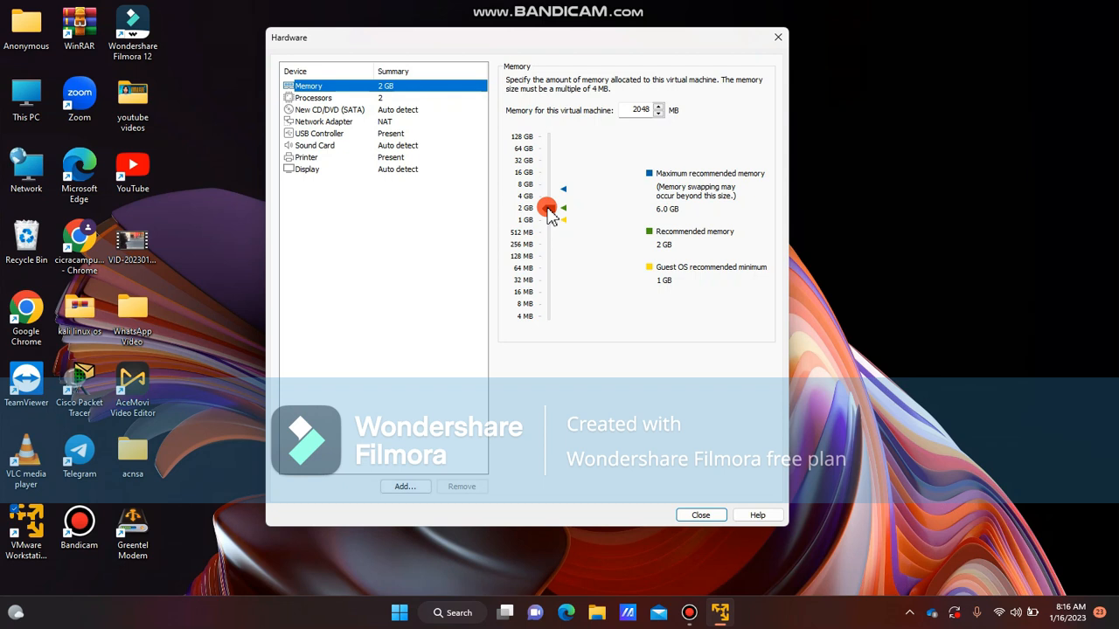
mouse_move(548, 211)
mouse_down()
mouse_move(548, 187)
mouse_move(556, 211)
mouse_up()
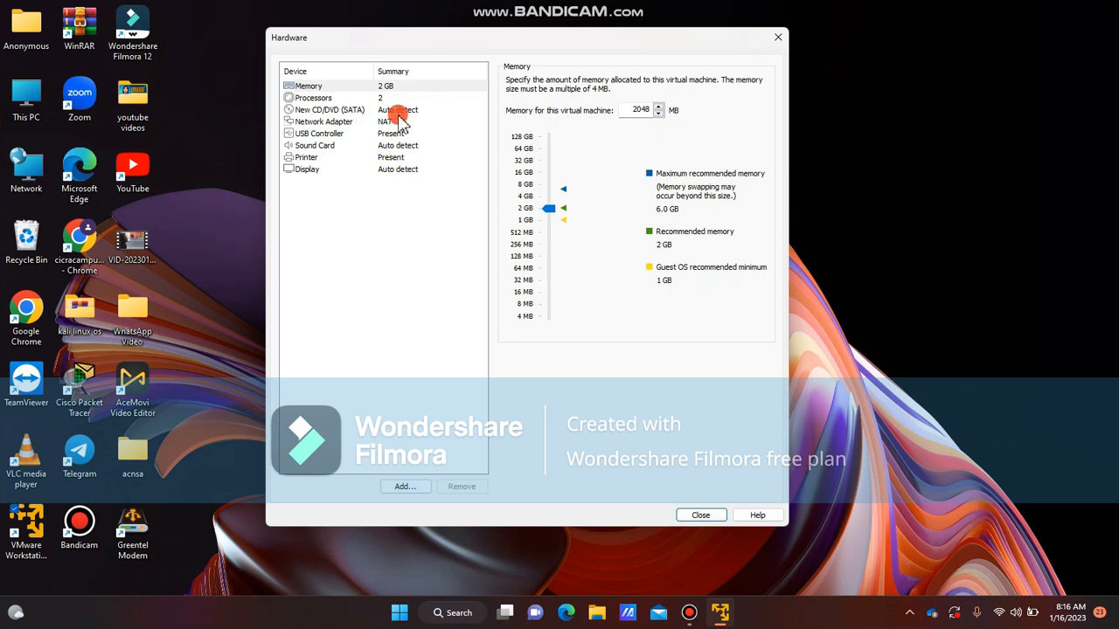
Set the CD/DVD drive to use the ISO image Windows_Server_2016_Datacenter_EVAL_en-us_14393_refresh.ISO from Downloads
click(360, 110)
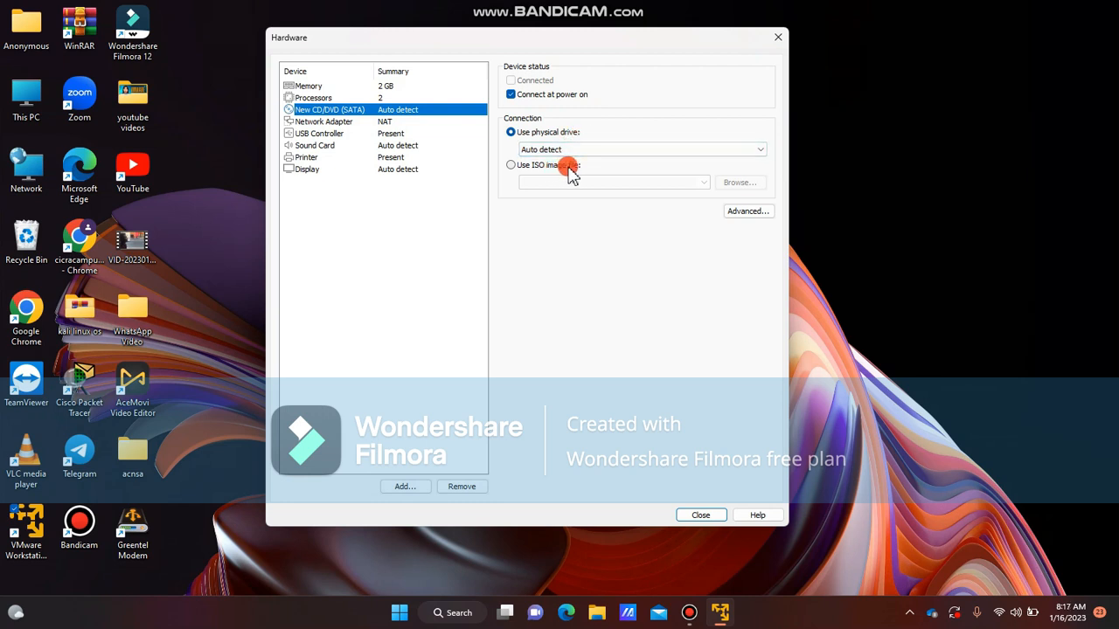
click(511, 166)
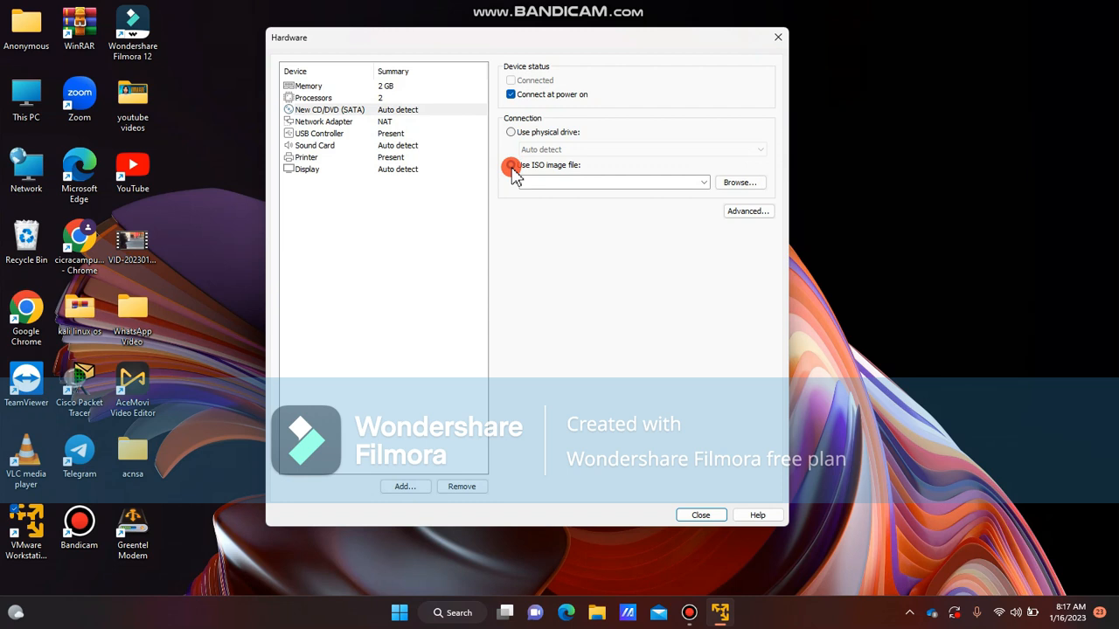
click(741, 182)
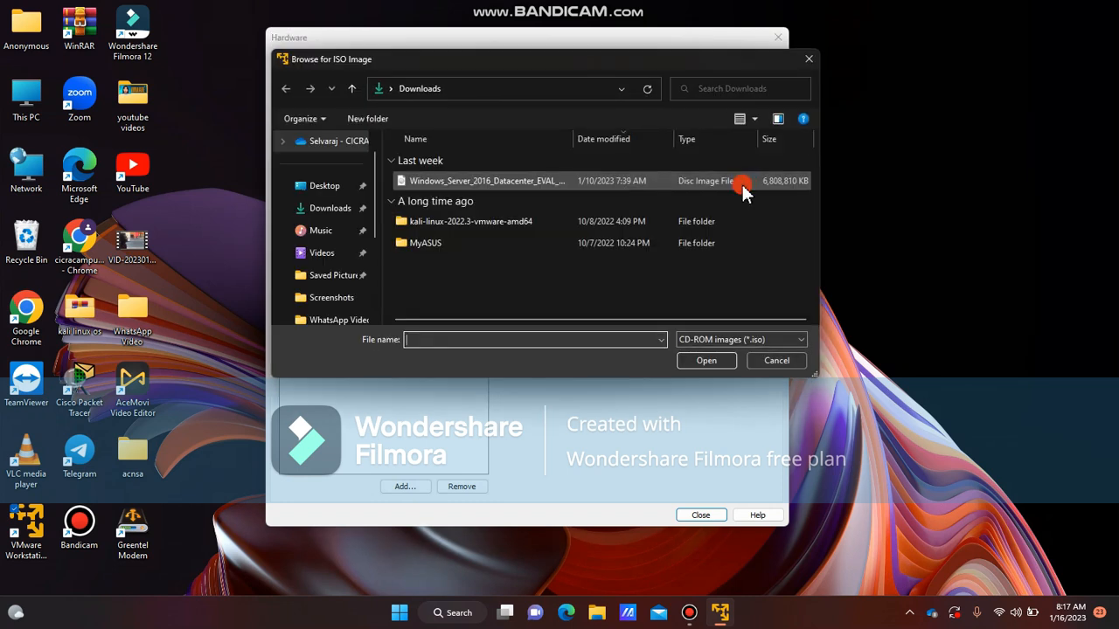
click(445, 184)
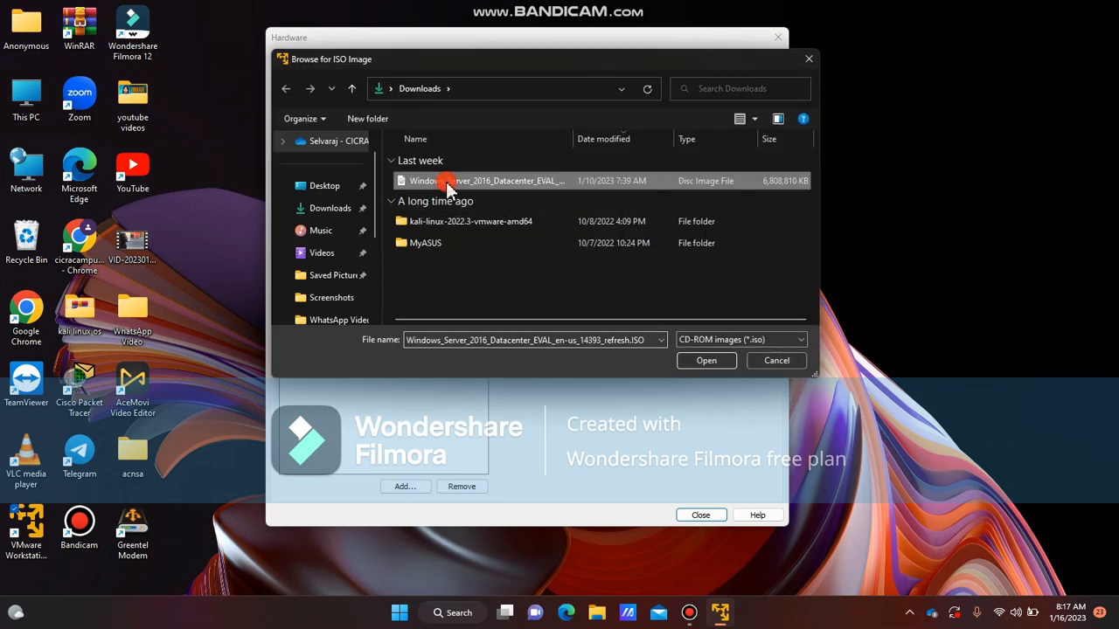
click(706, 361)
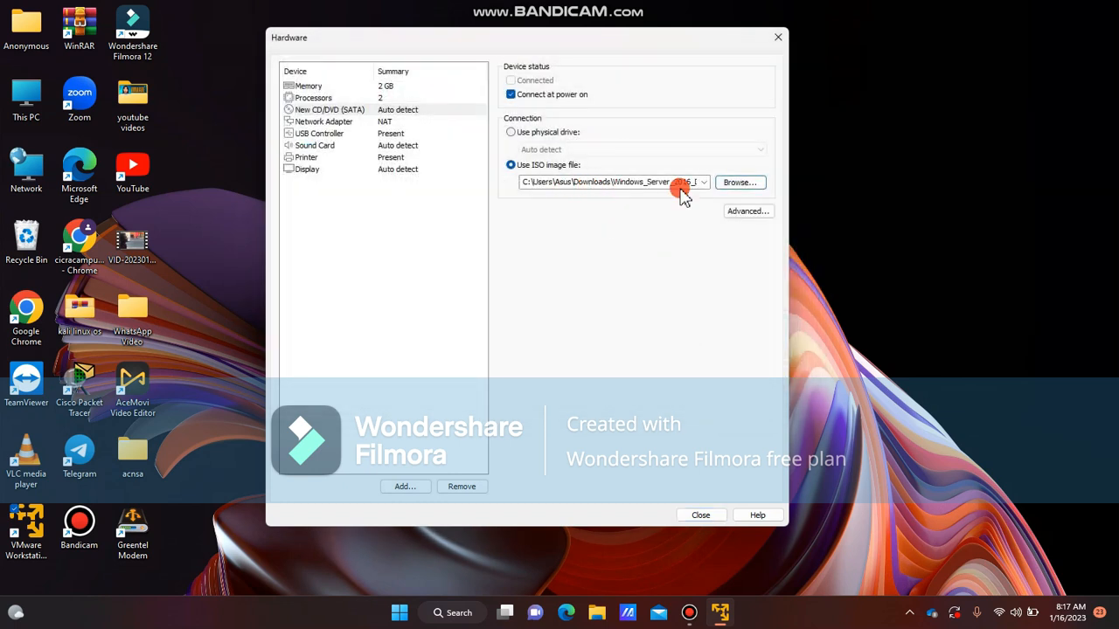
Review the network adapter, USB controller, sound card, printer and display settings of the virtual machine
click(372, 128)
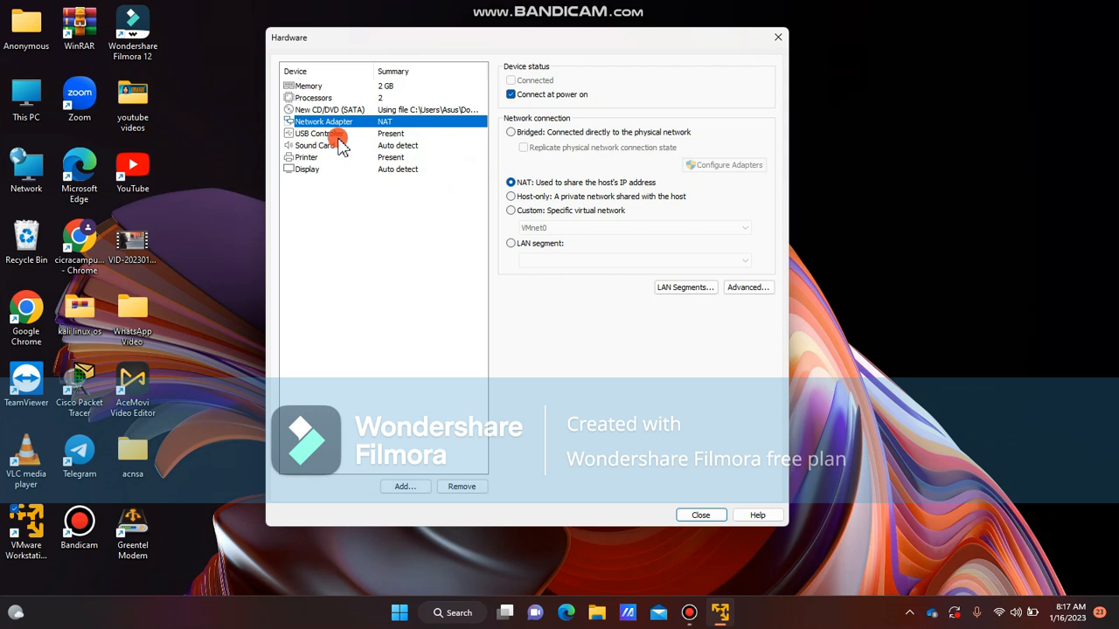
click(339, 136)
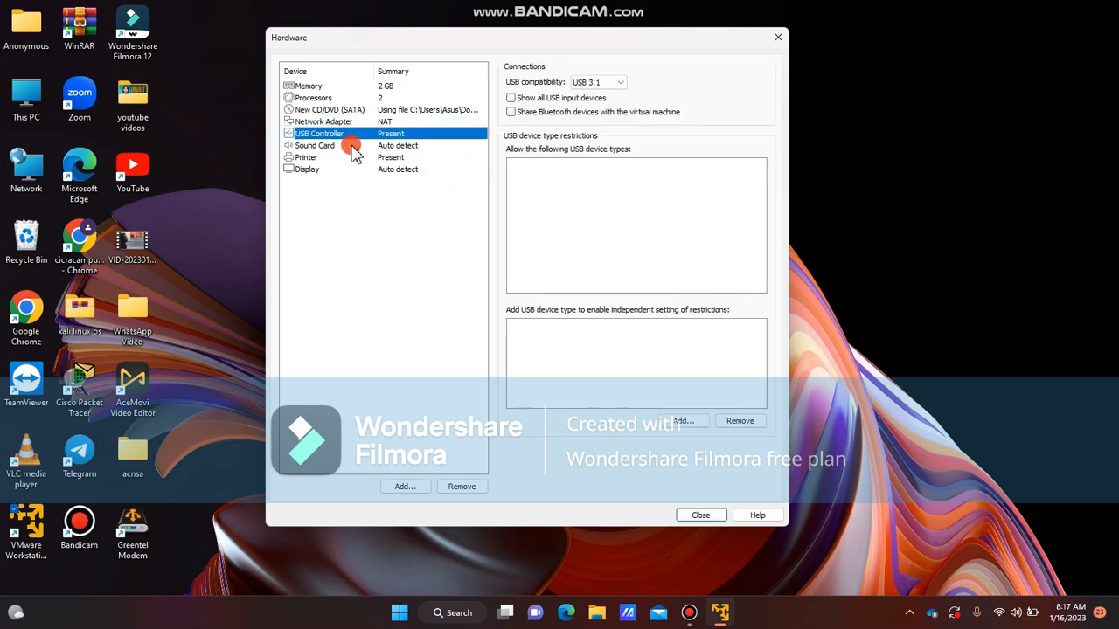
click(351, 147)
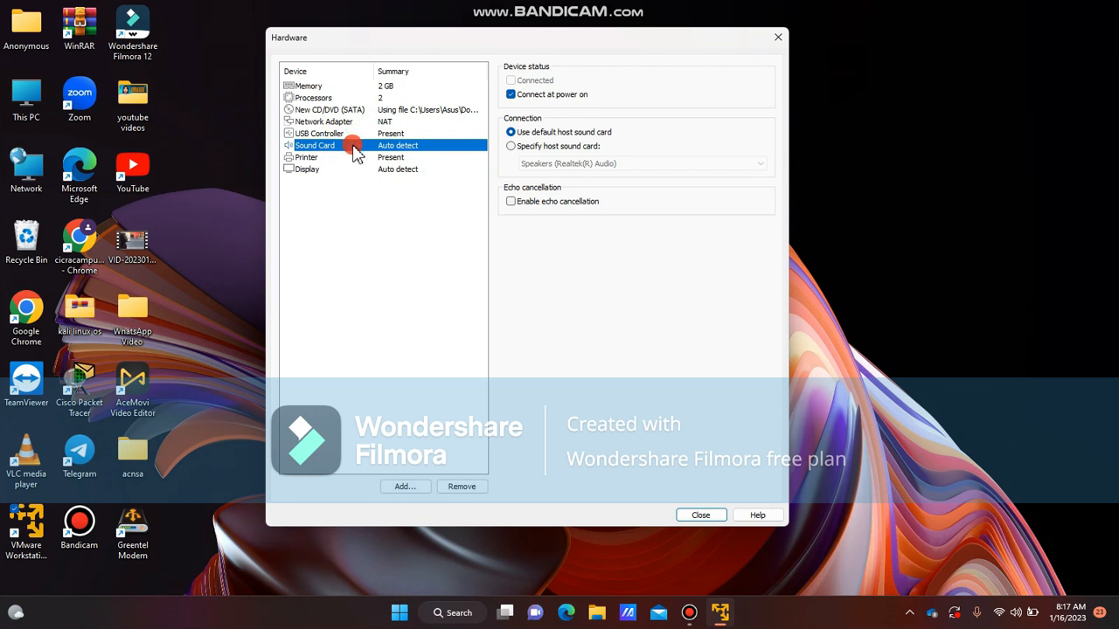
click(354, 157)
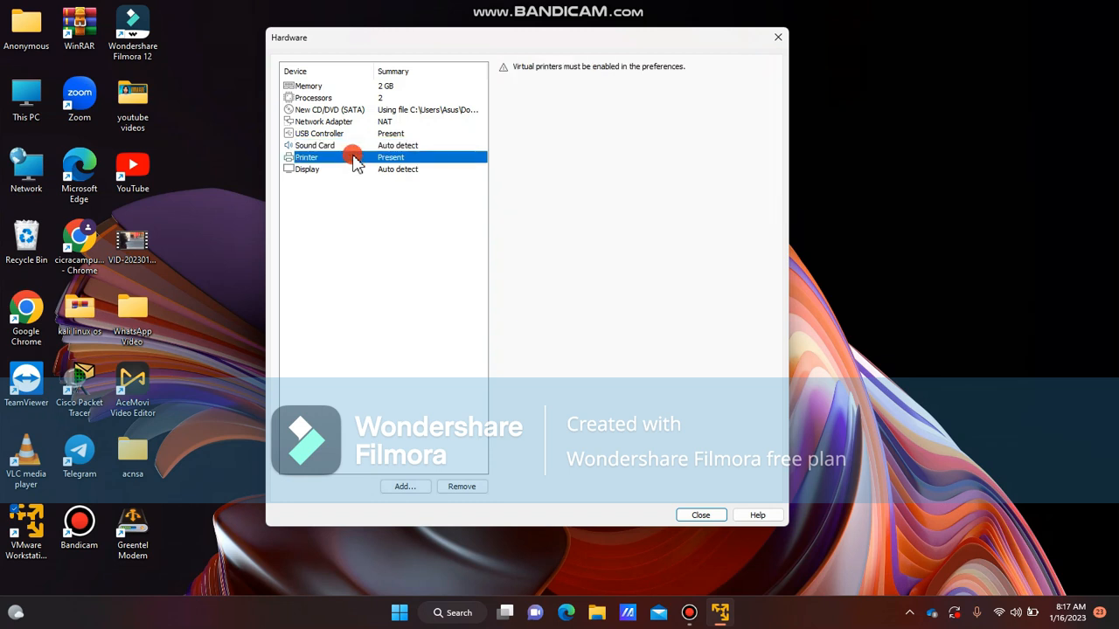
click(357, 171)
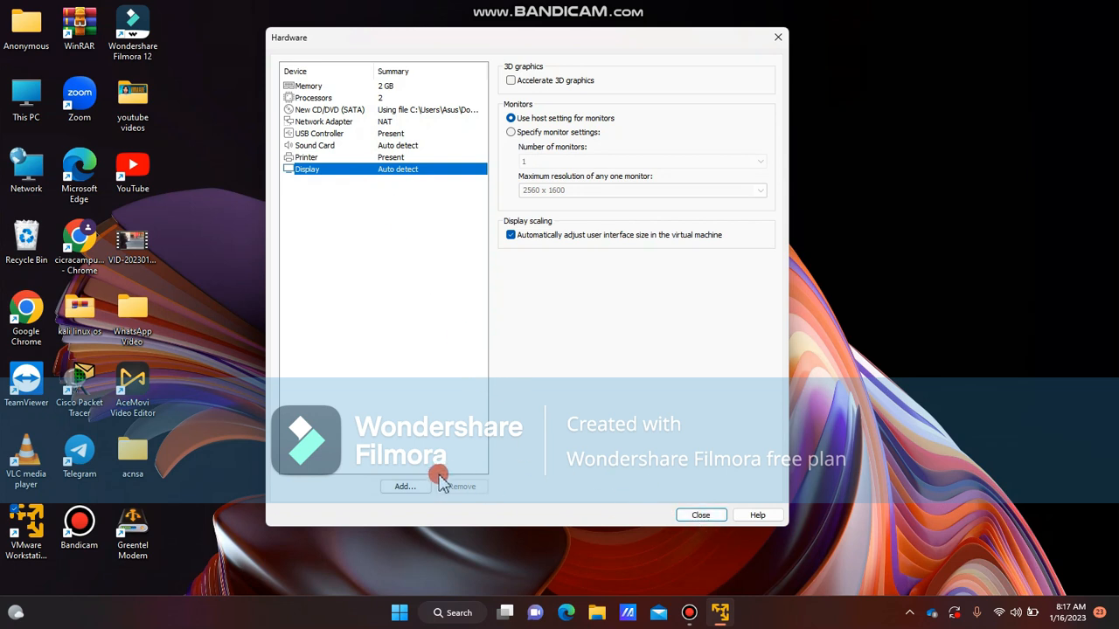
Add a second CD/DVD drive with default settings and close the hardware settings
click(411, 487)
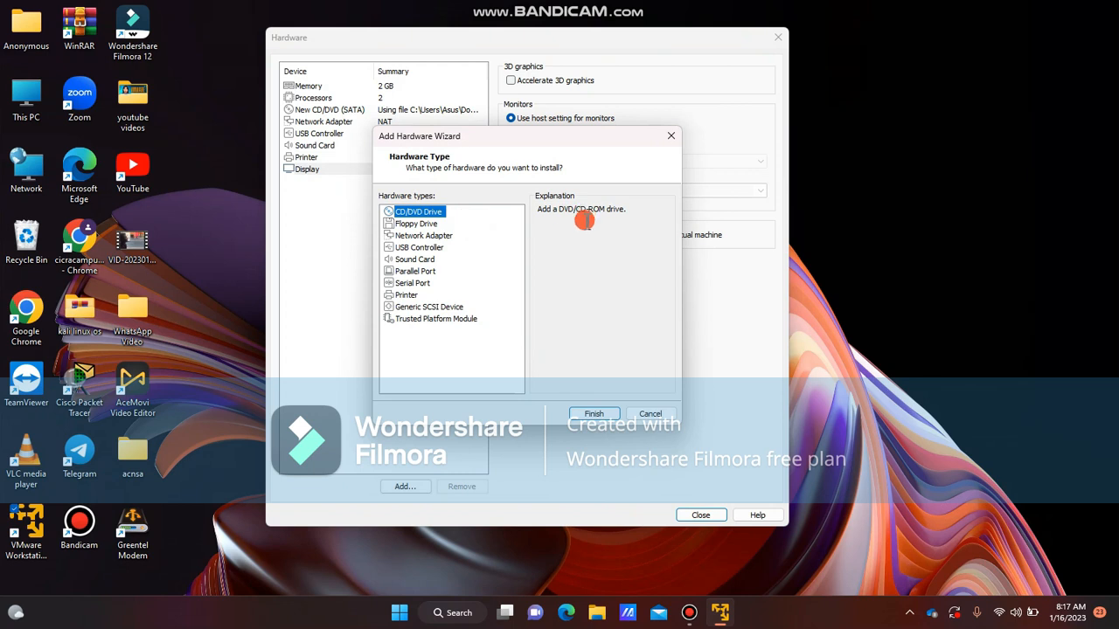
click(593, 414)
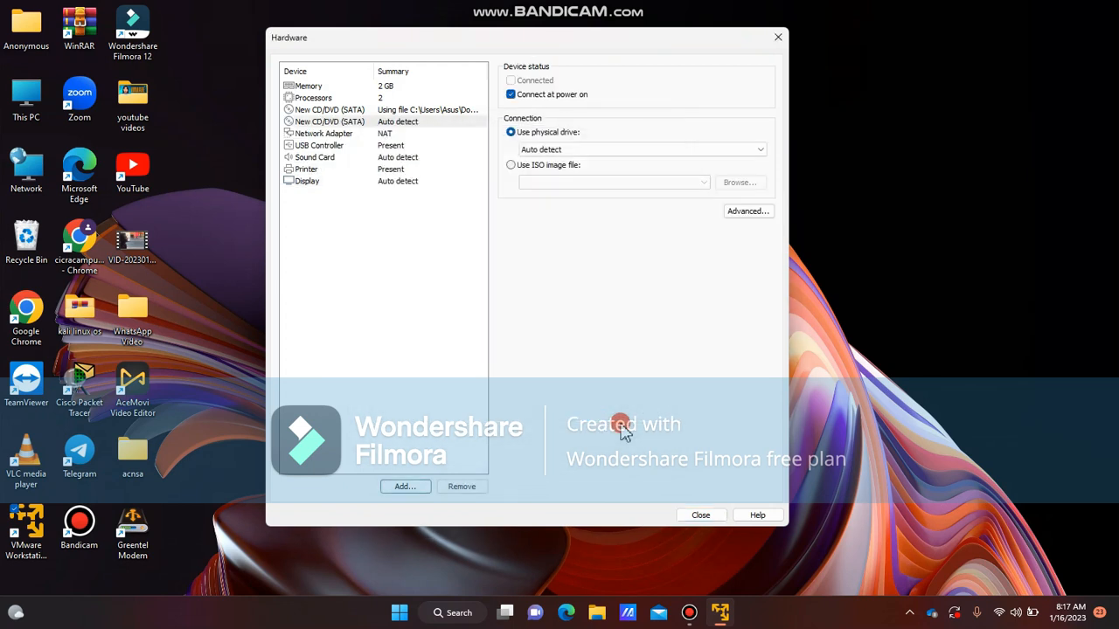
click(705, 515)
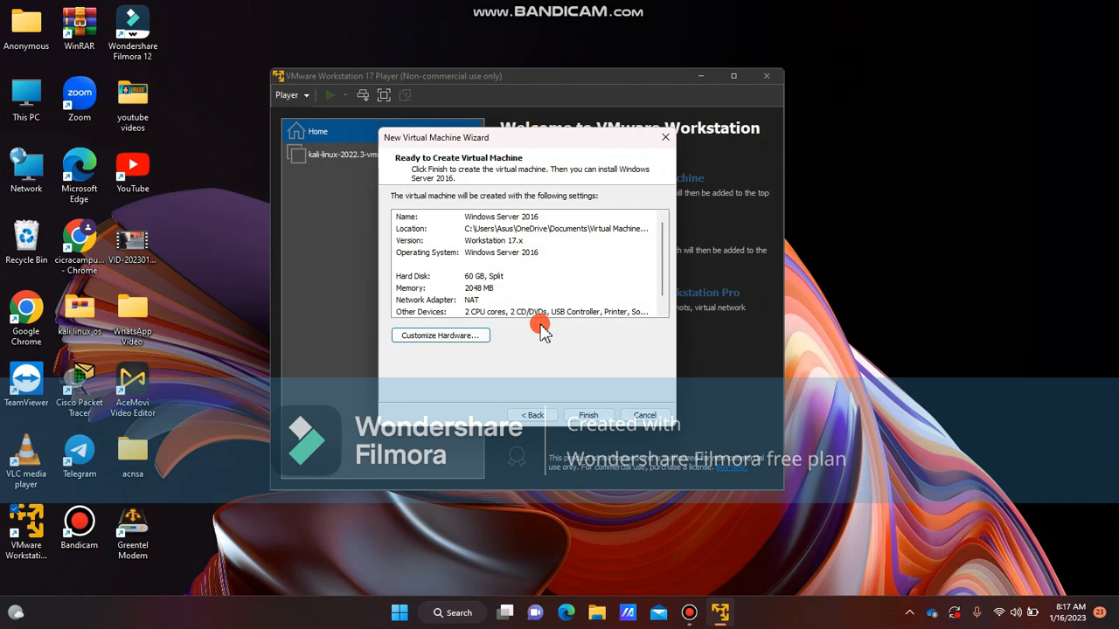
Finish the wizard to create the virtual machine, then open and close its settings to review them
click(570, 414)
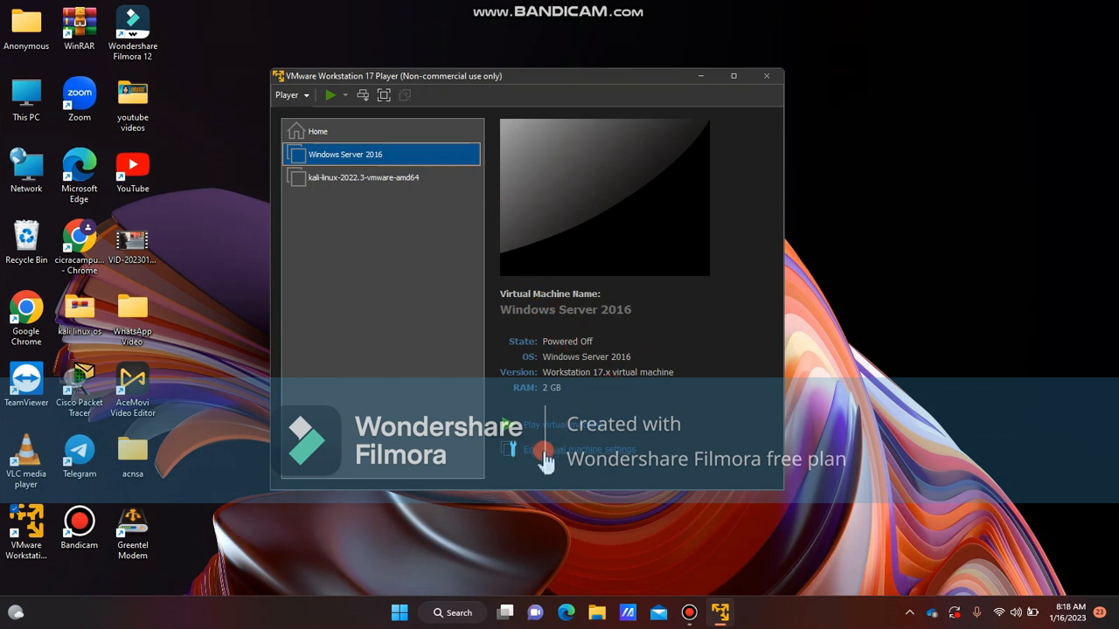
key(Tab)
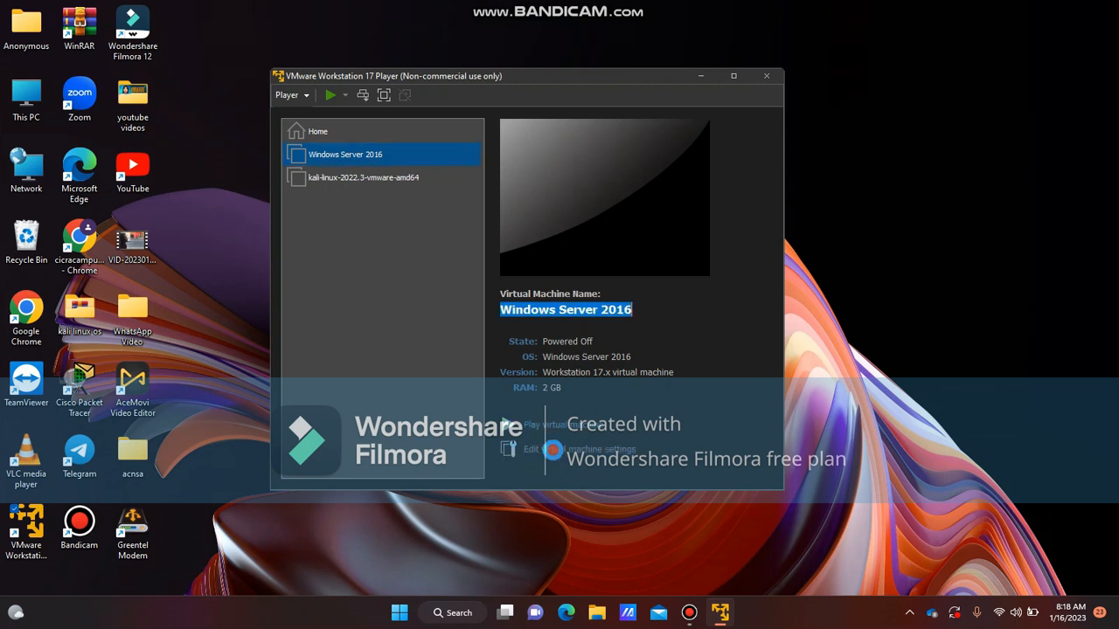
click(554, 451)
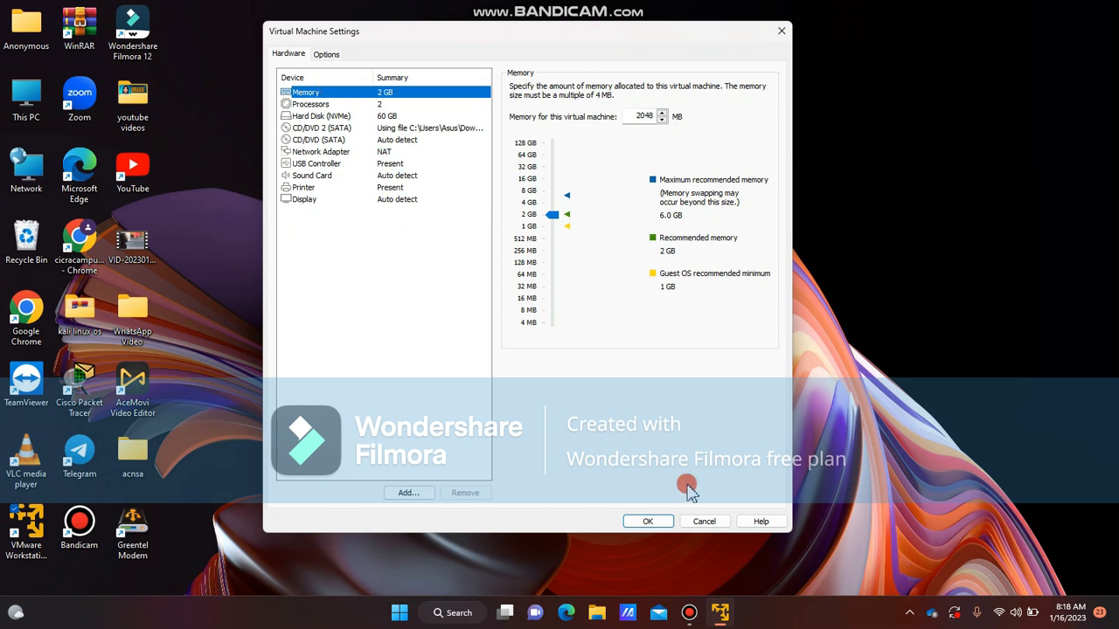
click(662, 522)
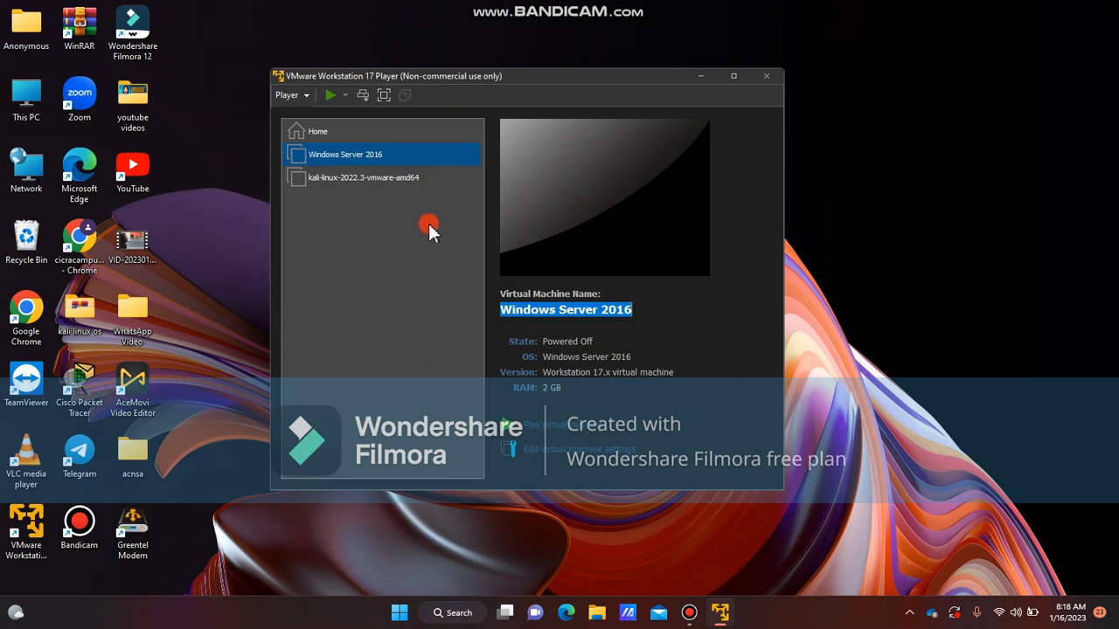
Try to power on the Windows Server 2016 virtual machine, keeping the device reconnection, and maximize its window
double_click(391, 156)
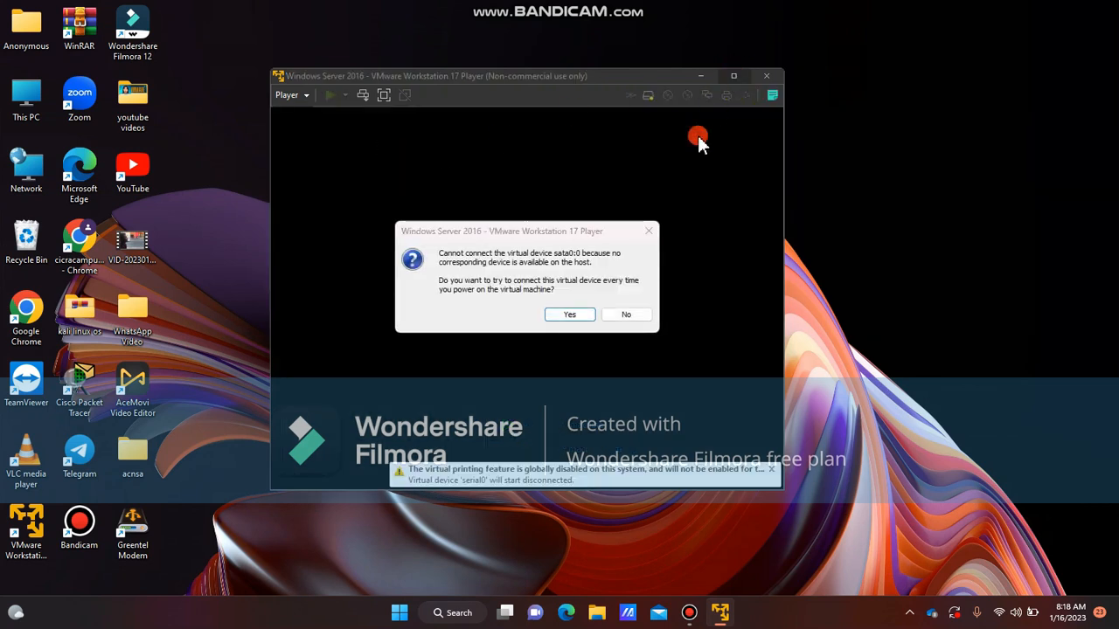
click(577, 314)
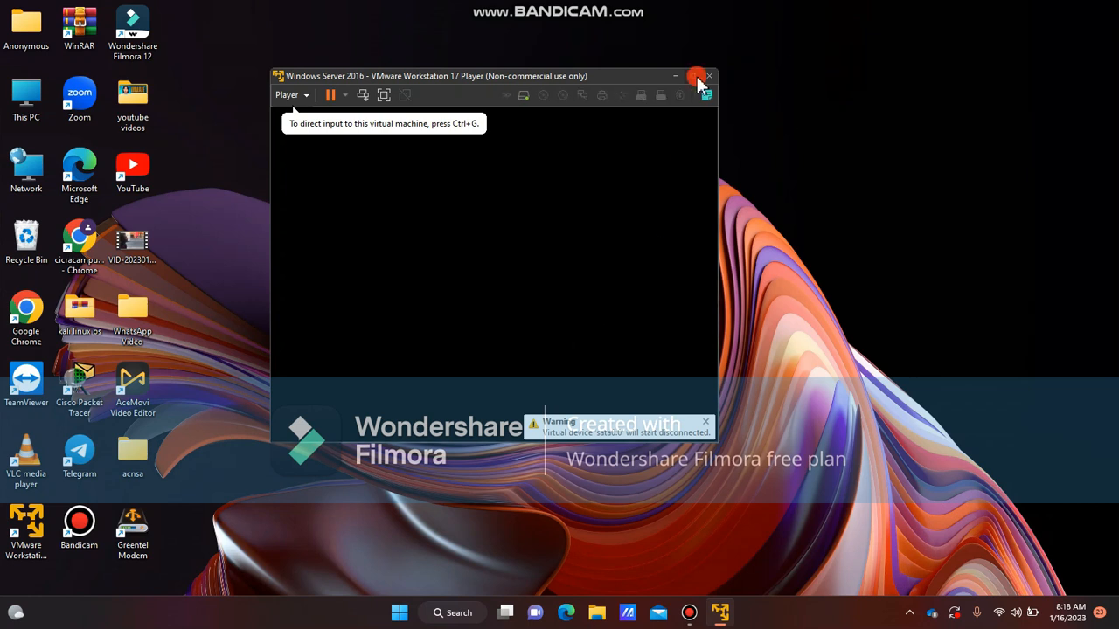
click(696, 77)
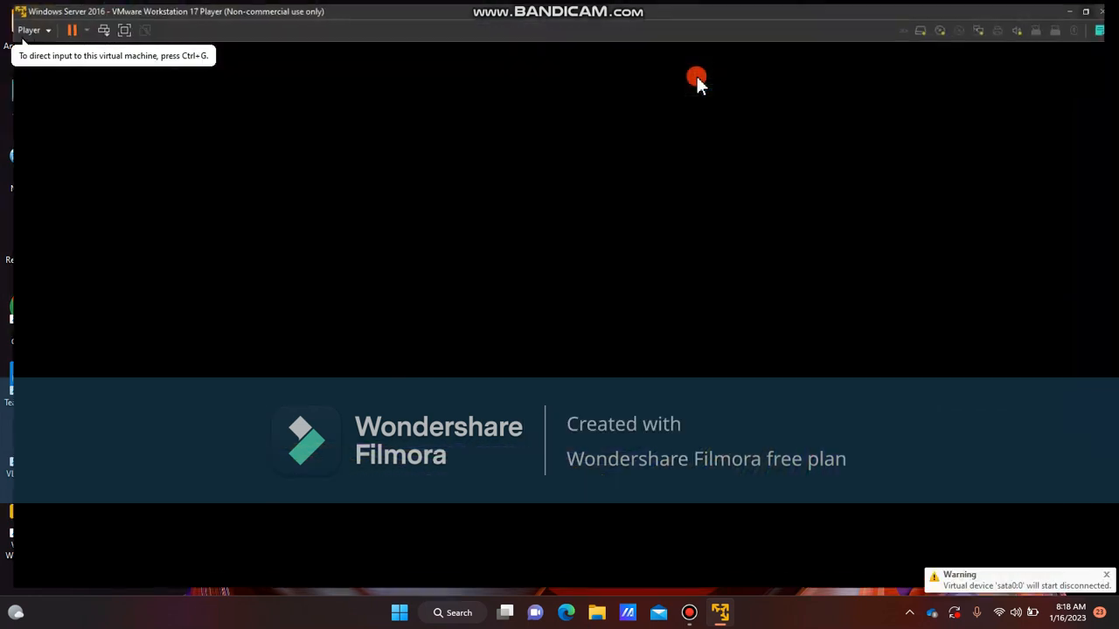
click(1108, 577)
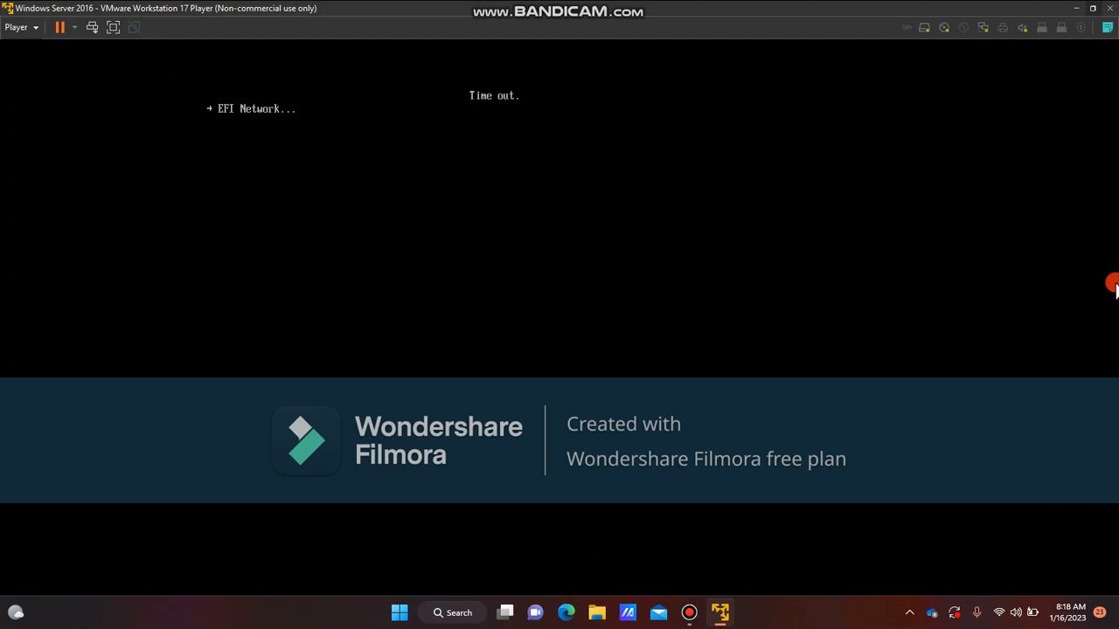
click(1090, 10)
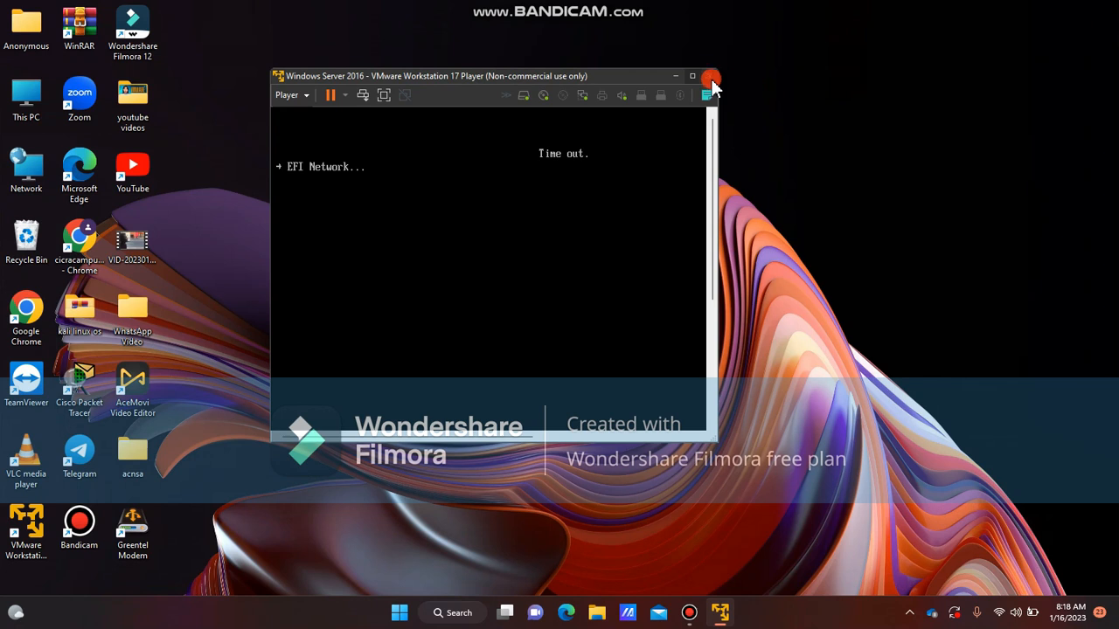
drag(715, 108, 994, 108)
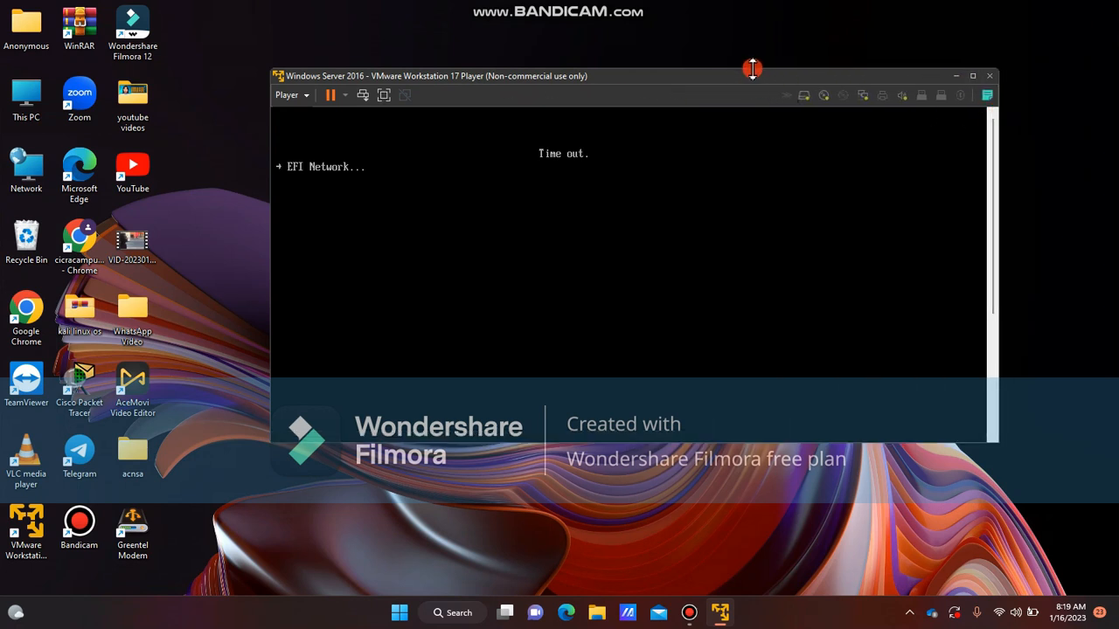
drag(744, 68, 743, 50)
click(728, 260)
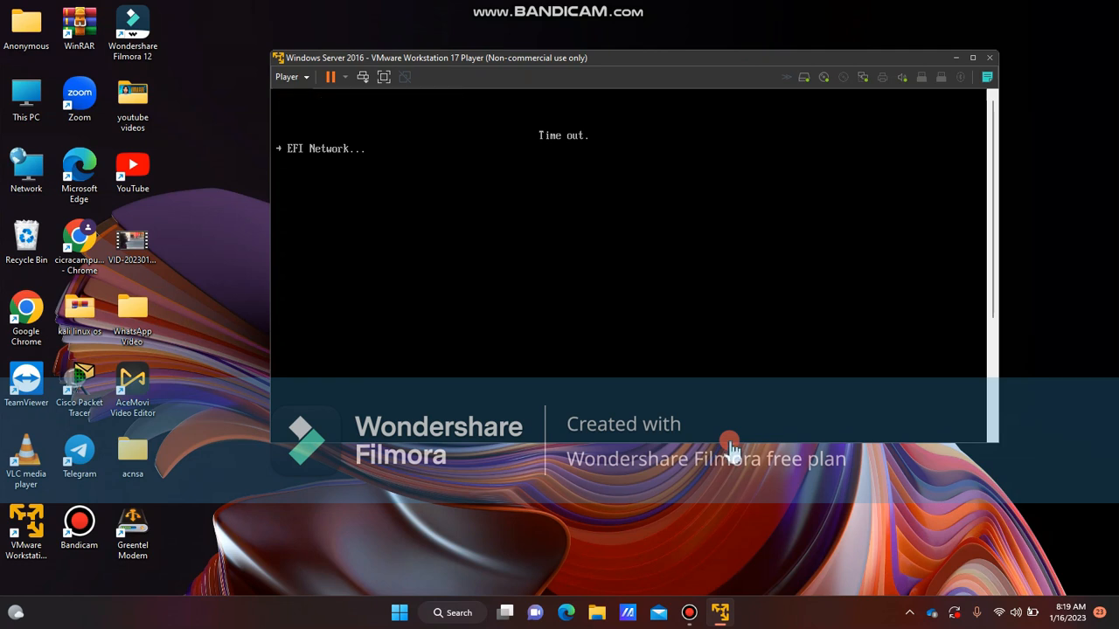
click(972, 58)
Close the virtual machine and power it off
click(1109, 8)
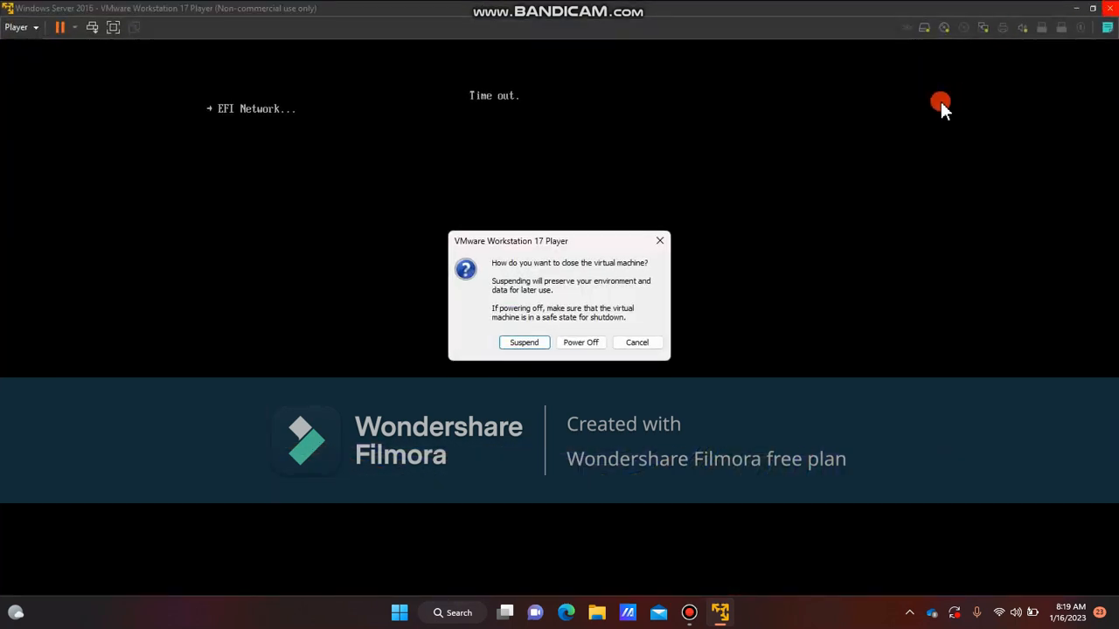
click(580, 342)
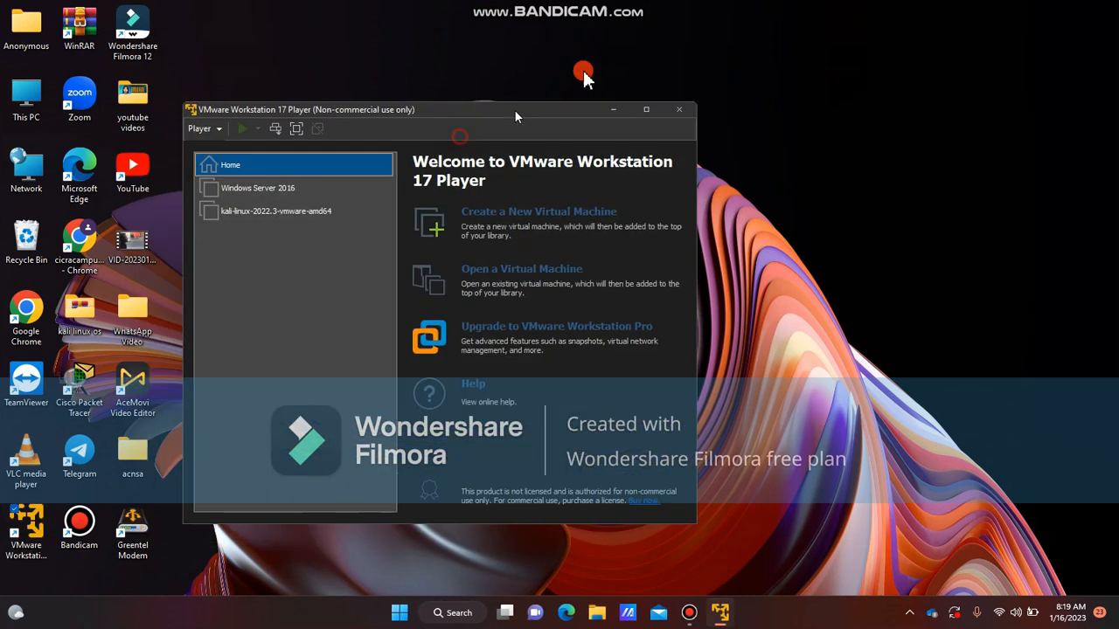
Power on the virtual machine again, boot it from the CD/DVD, and maximize the player window
double_click(315, 127)
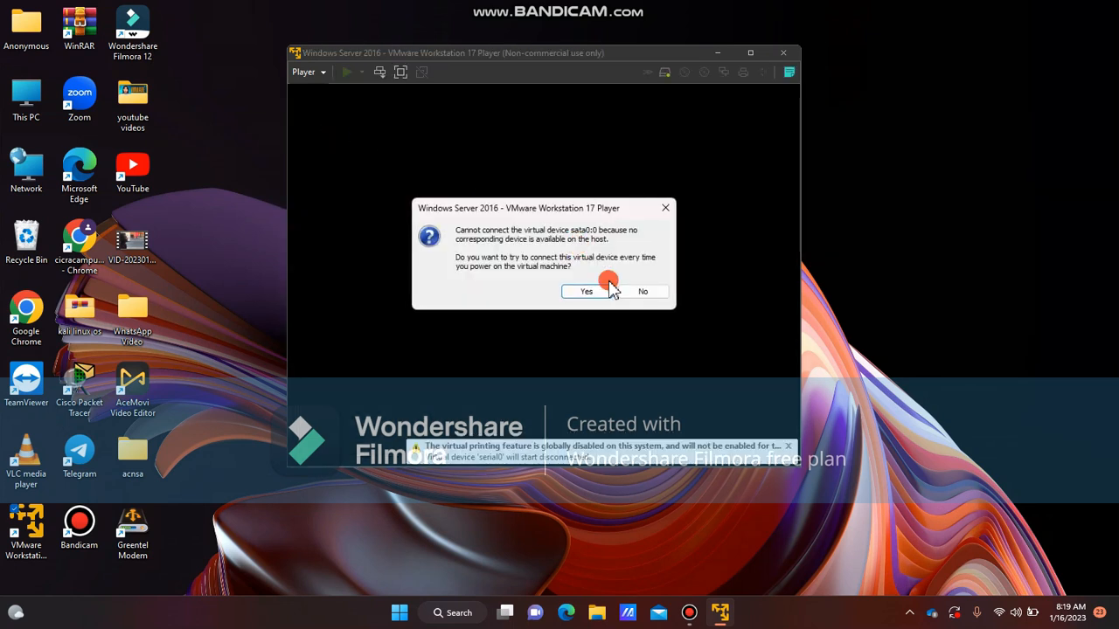
click(589, 287)
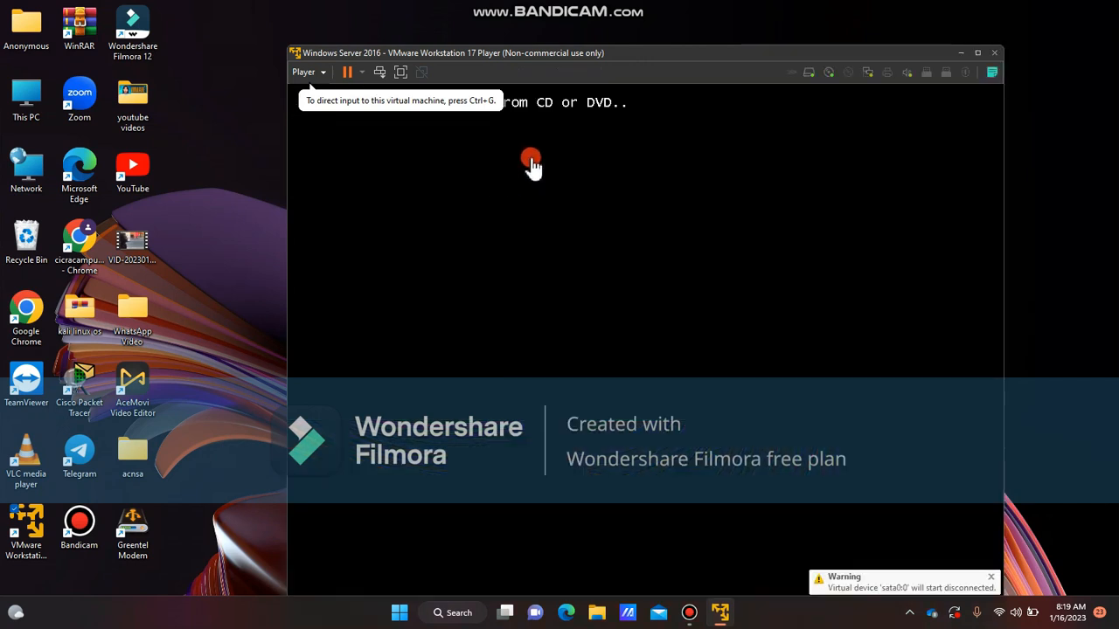
click(638, 177)
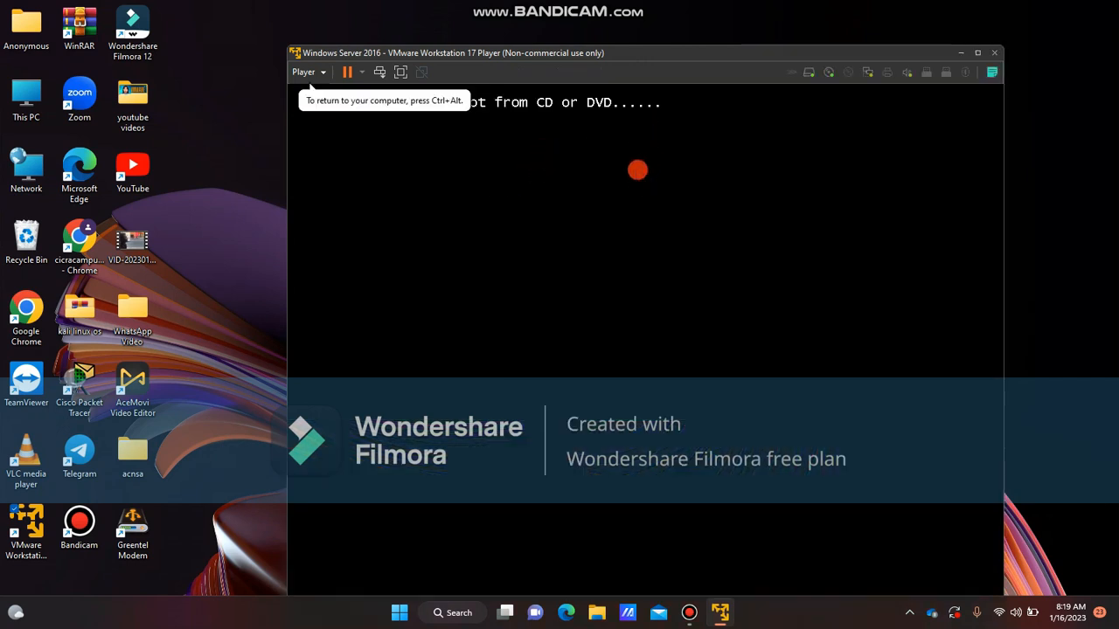
key(Return)
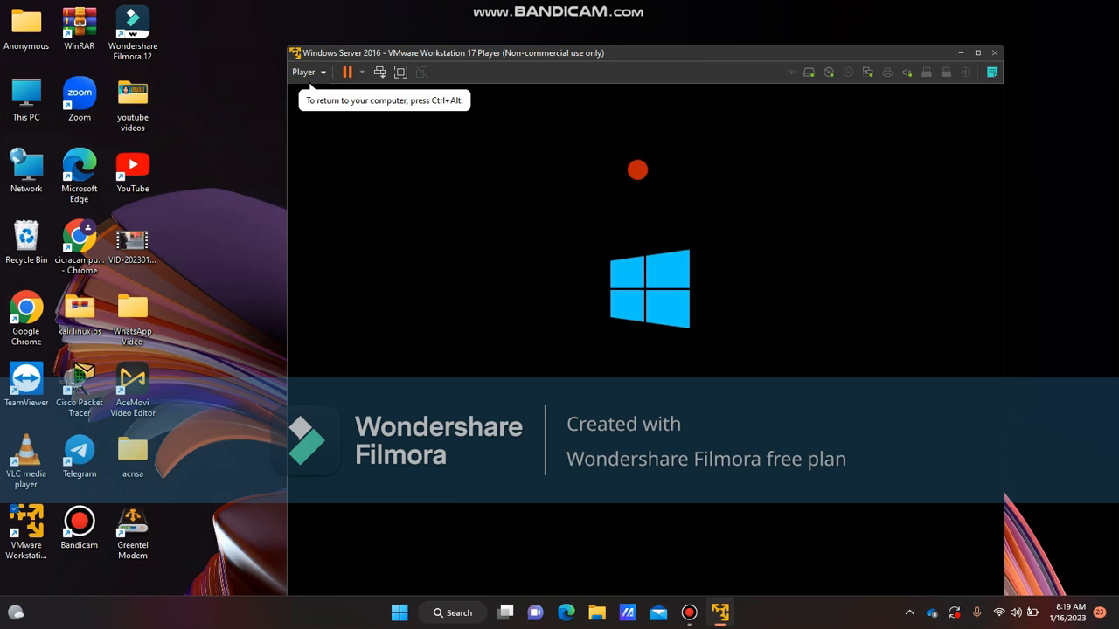
key(ctrl+alt)
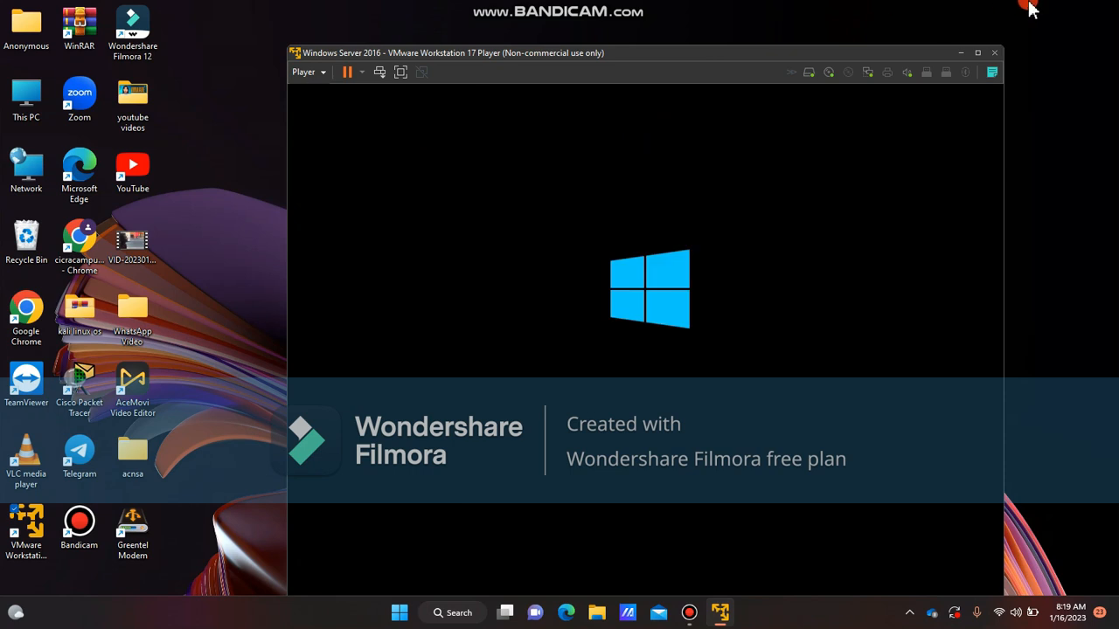
click(978, 52)
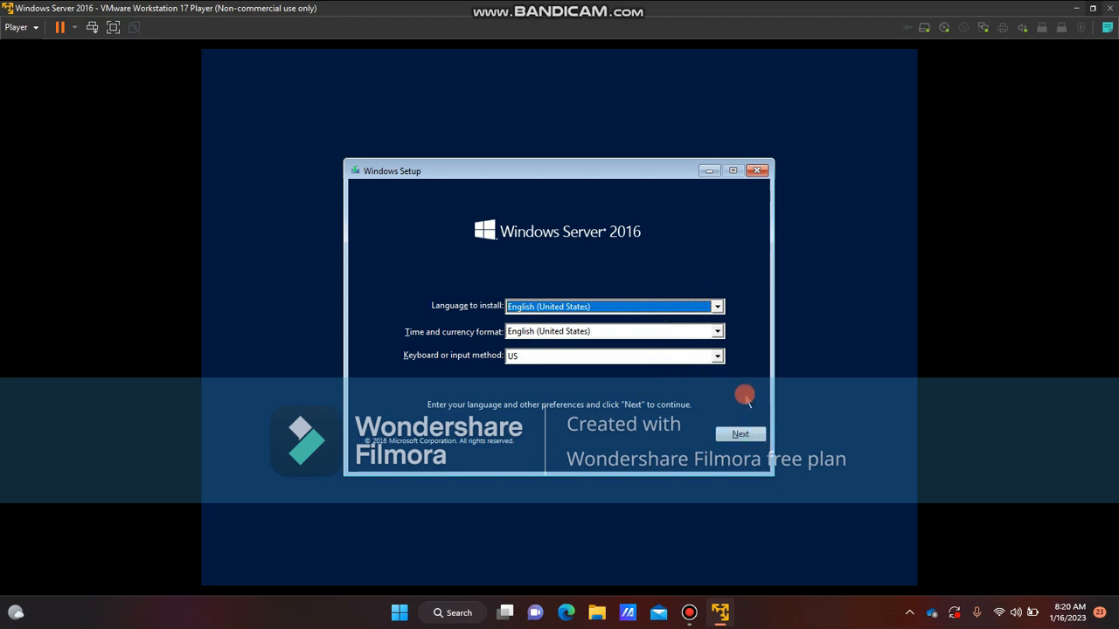
Keep the default language, time and keyboard settings and start the Windows Server 2016 installation
click(756, 437)
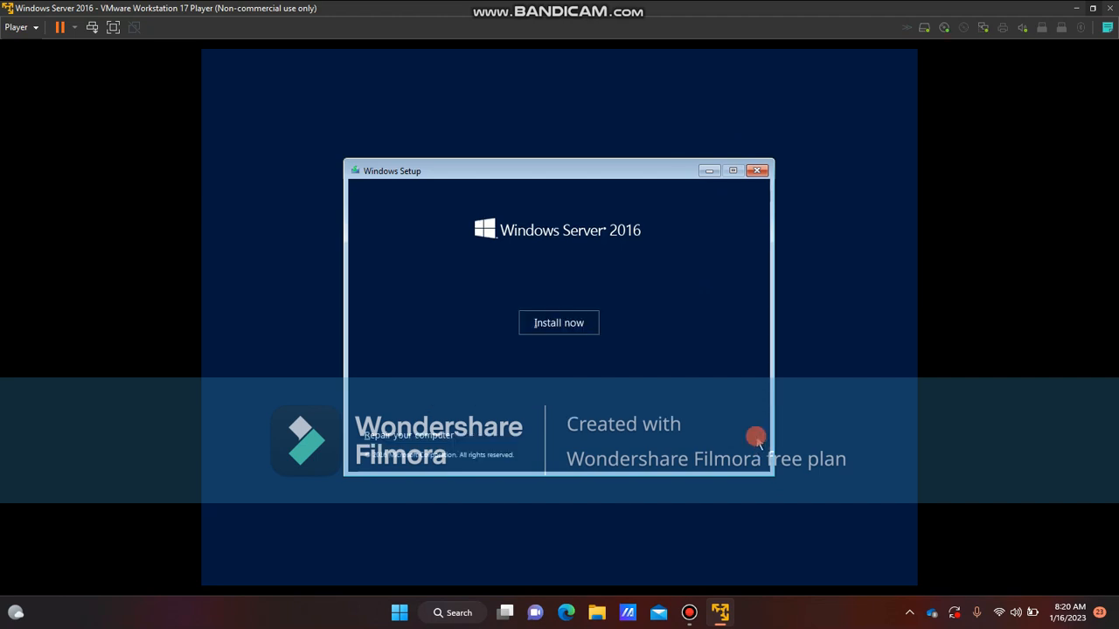
click(584, 324)
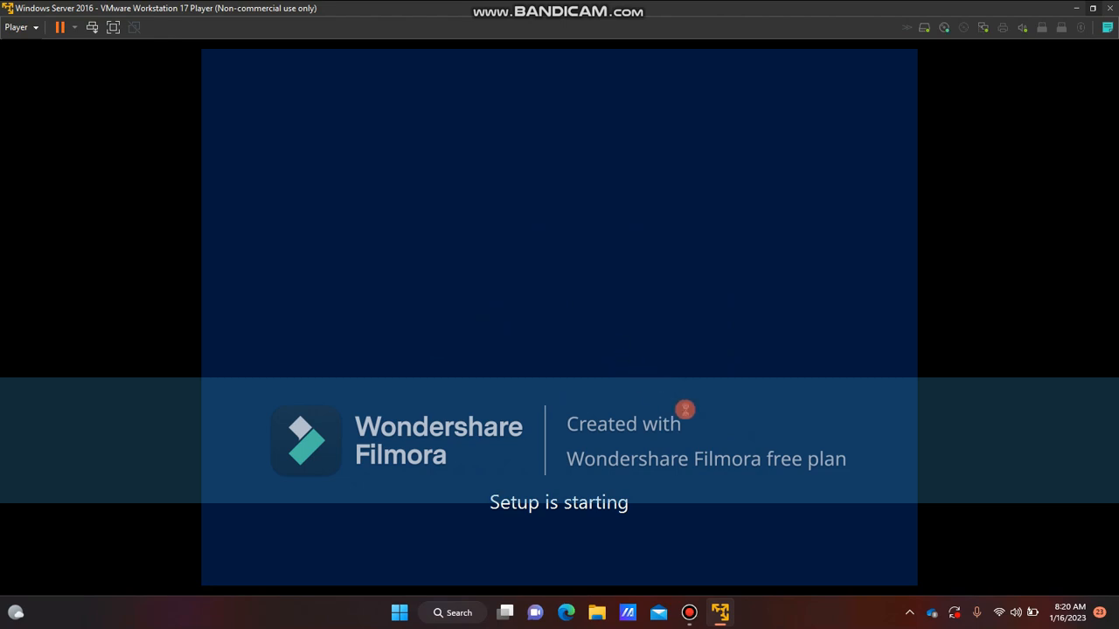
click(690, 611)
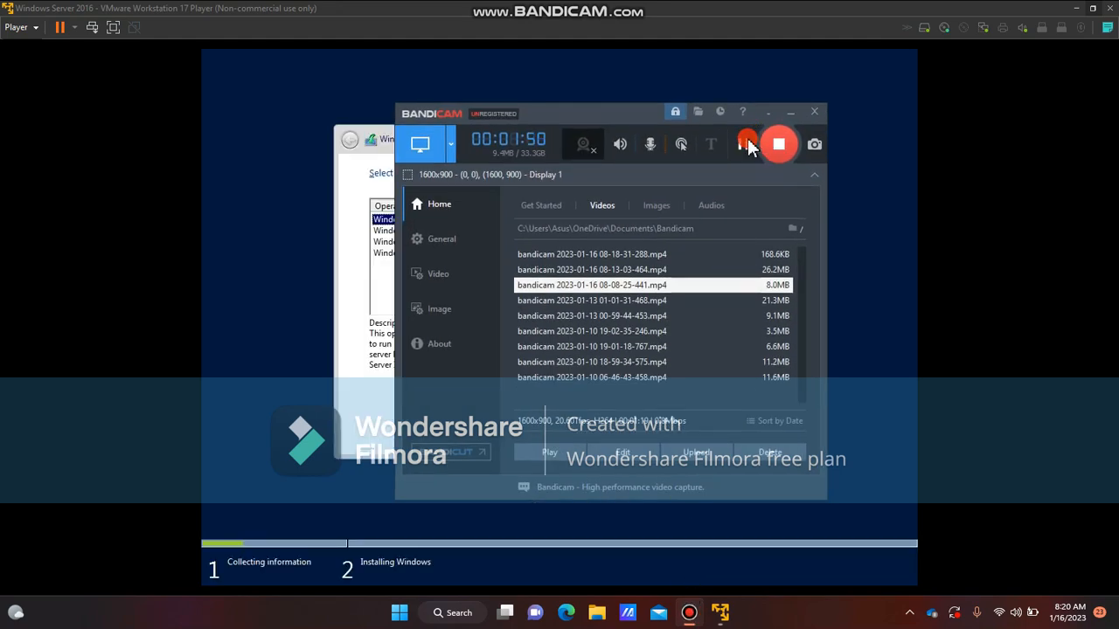
click(786, 113)
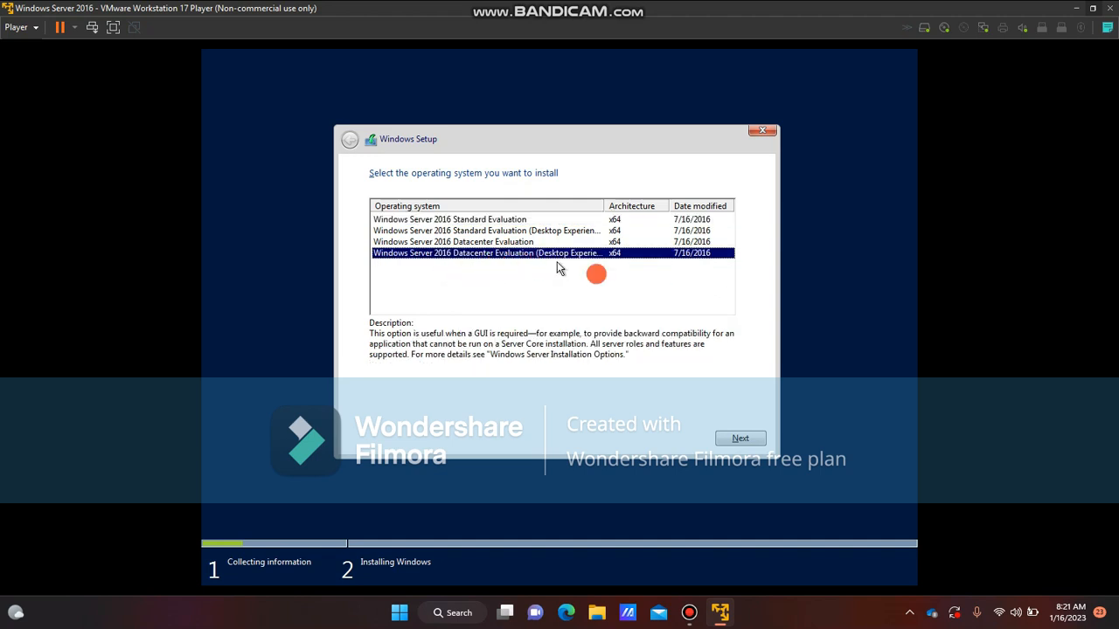
Choose Windows Server 2016 Datacenter Evaluation (Desktop Experience) and accept the license terms
click(755, 439)
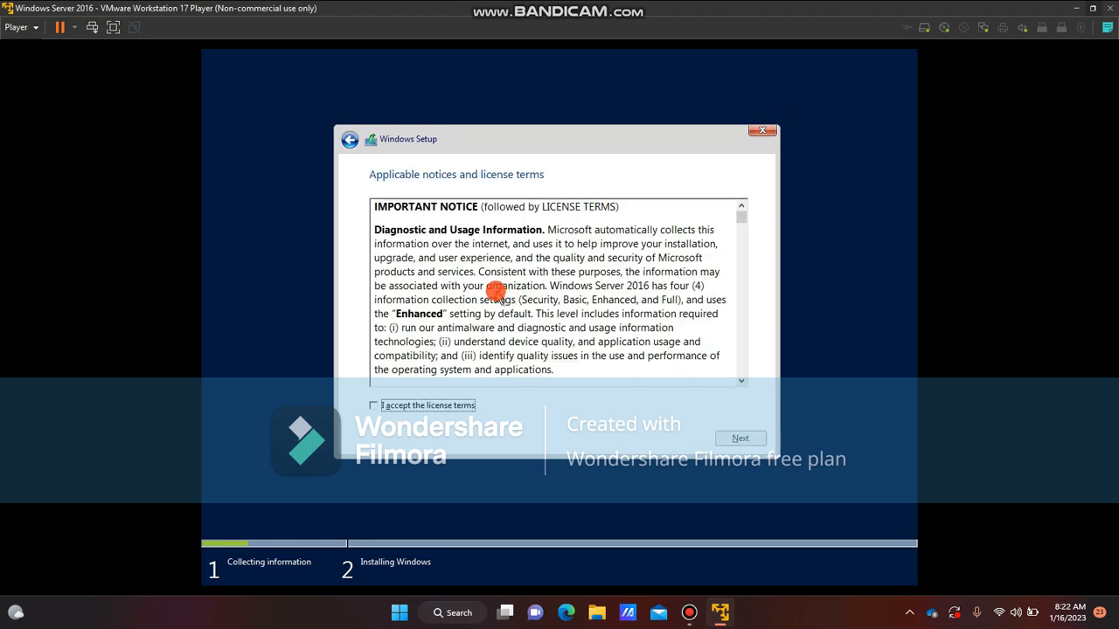
scroll(616, 254, down, 2)
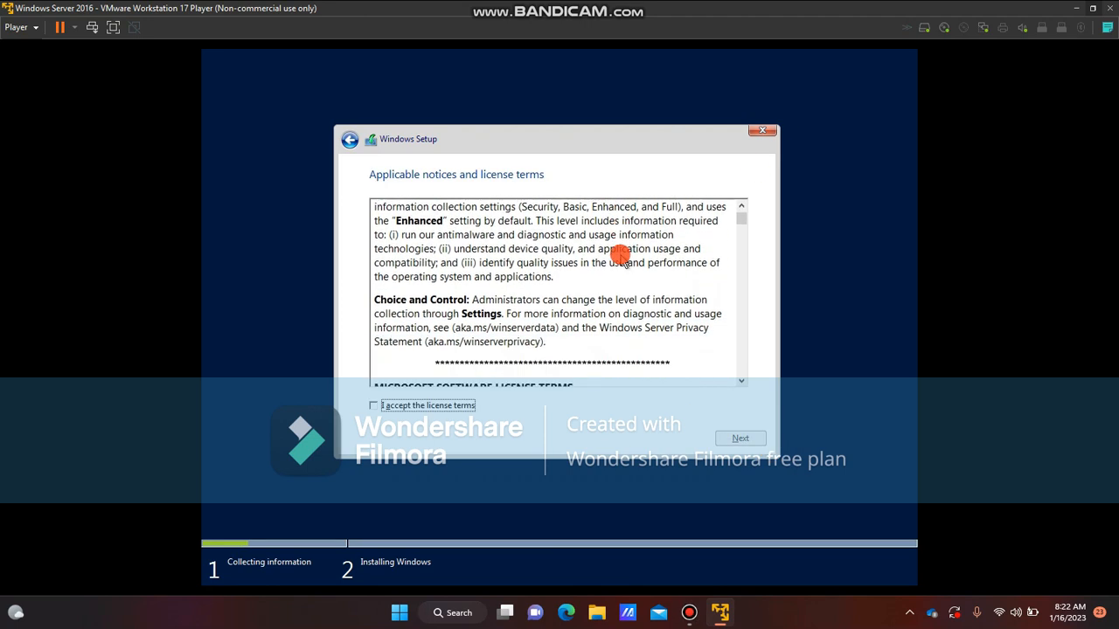
scroll(625, 262, down, 10)
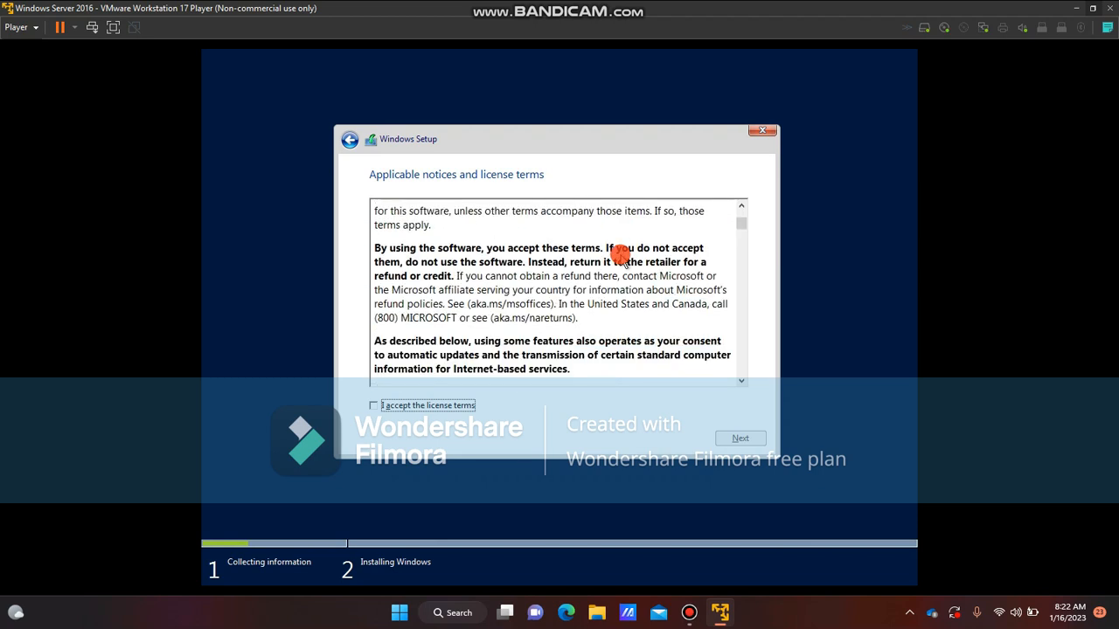
scroll(623, 261, down, 12)
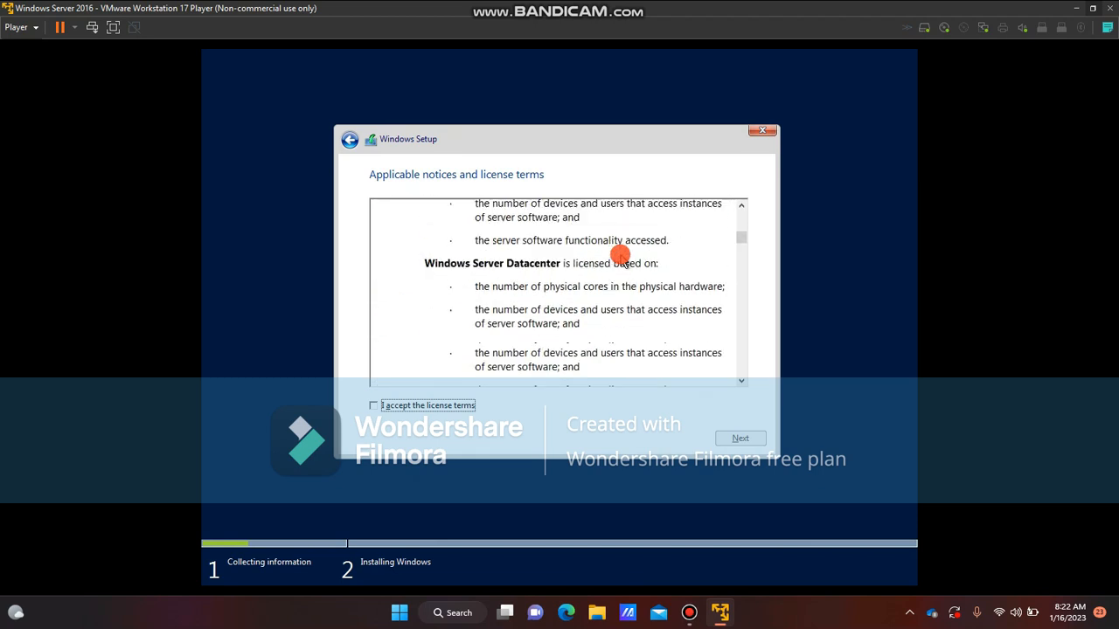
click(376, 405)
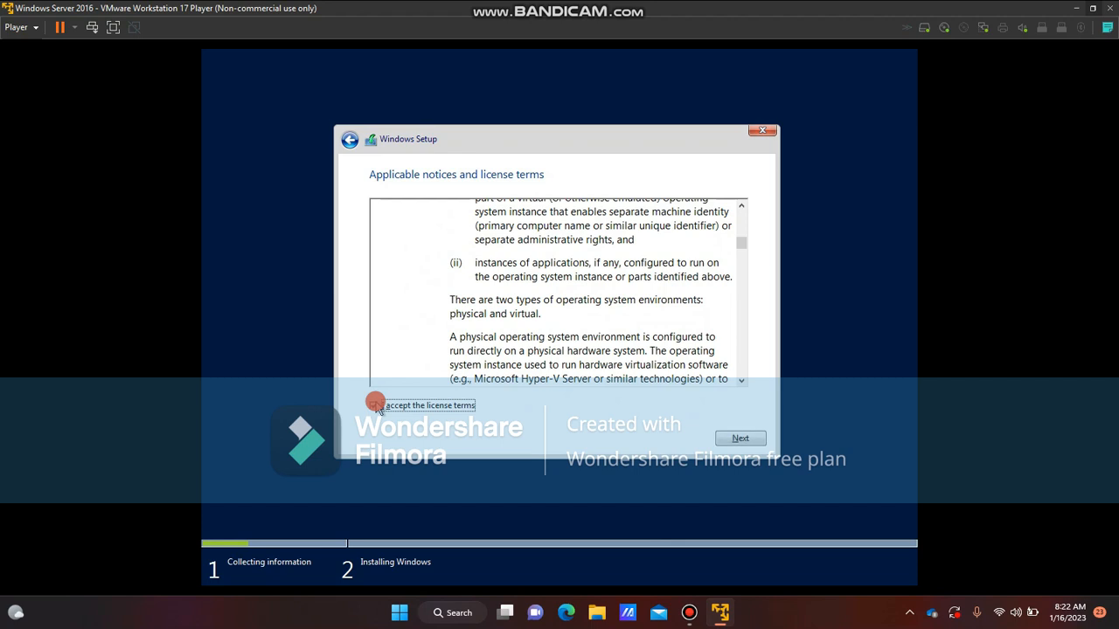
click(760, 441)
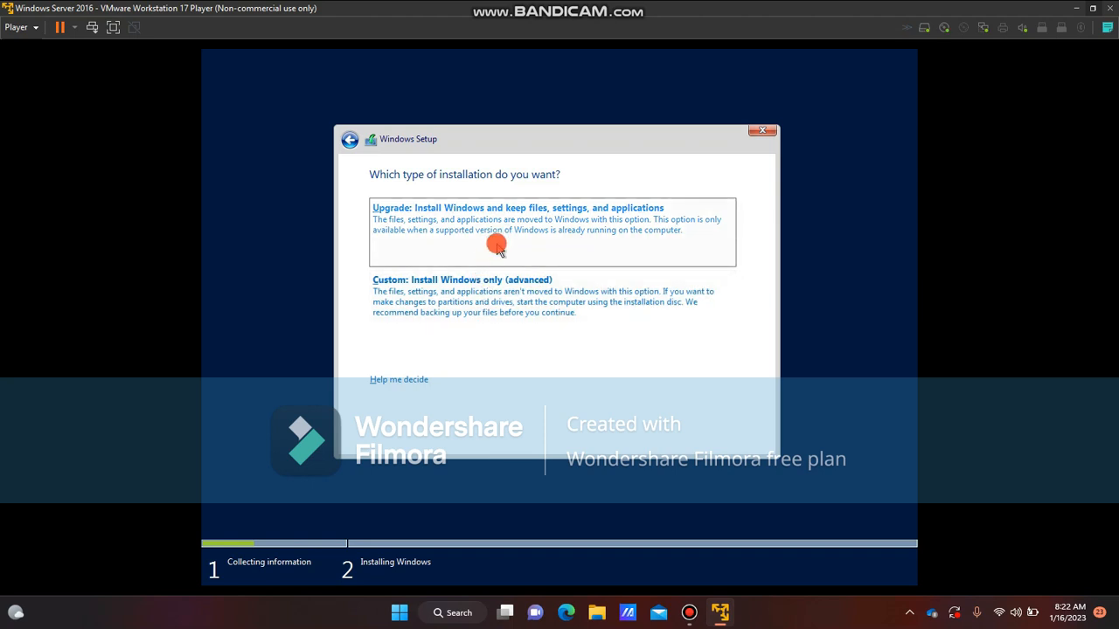
Choose a custom installation, create a new 61440 MB partition on Drive 0, and install Windows there
click(450, 290)
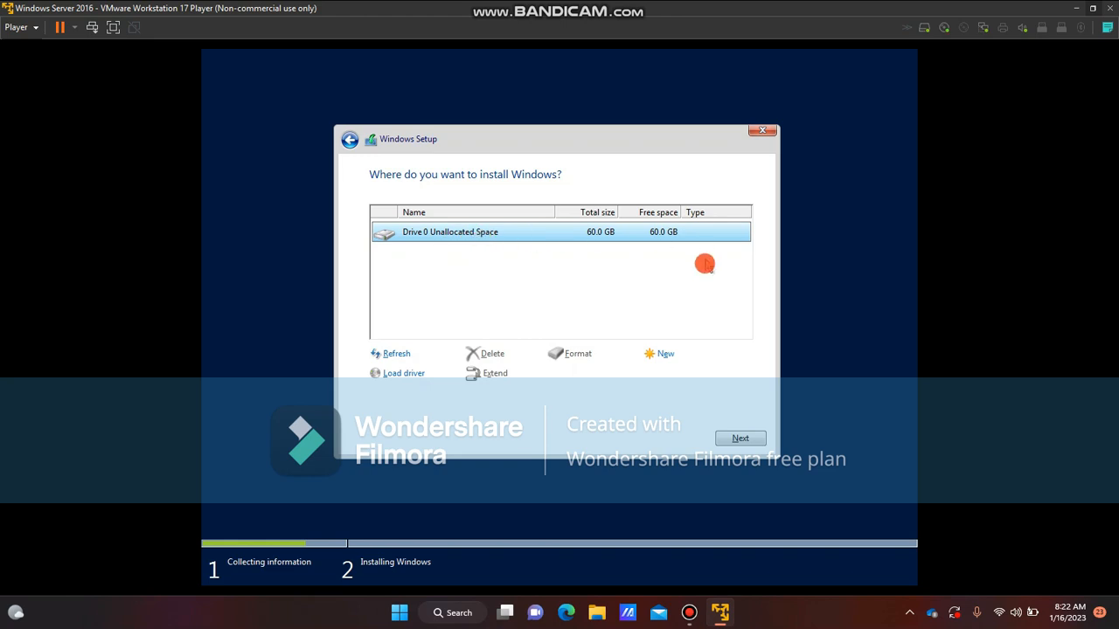
click(669, 354)
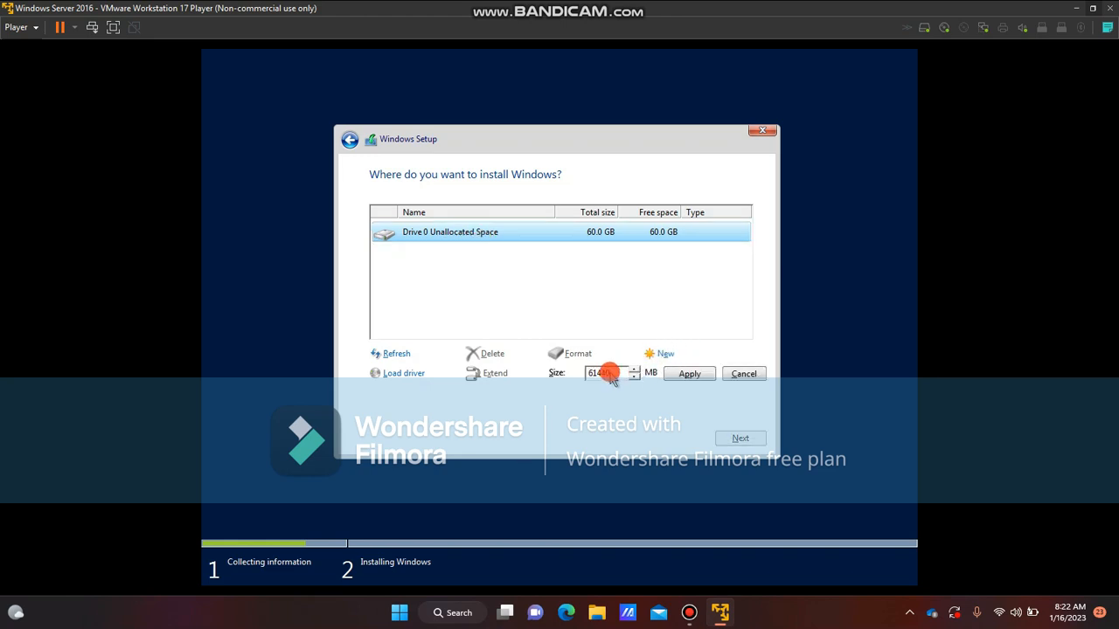
mouse_move(611, 378)
mouse_down()
mouse_move(591, 378)
mouse_move(610, 377)
mouse_up()
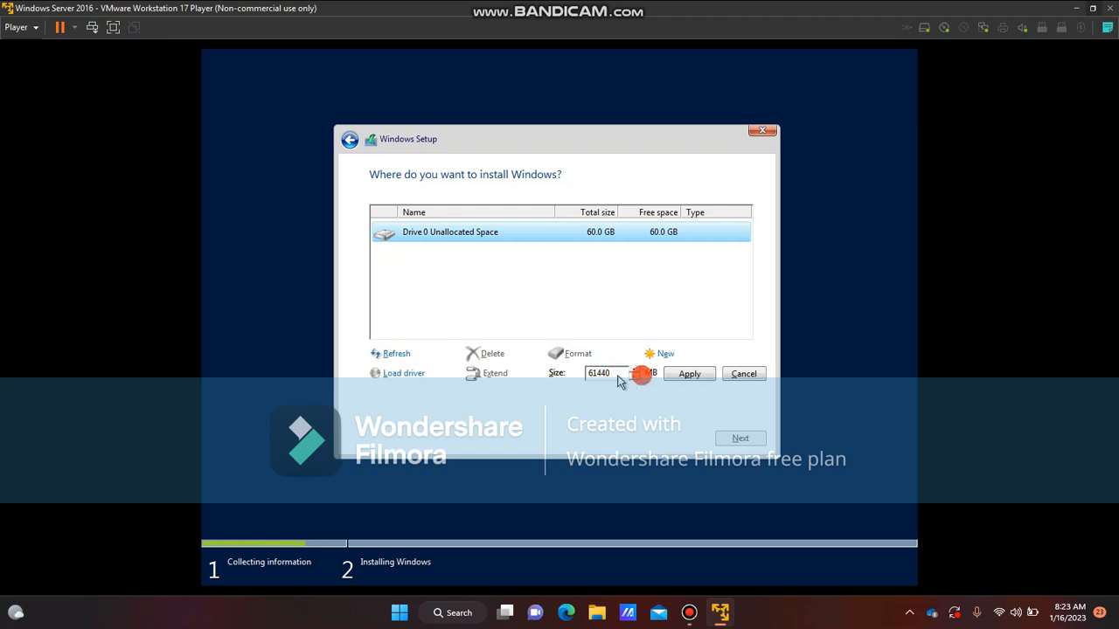
click(674, 375)
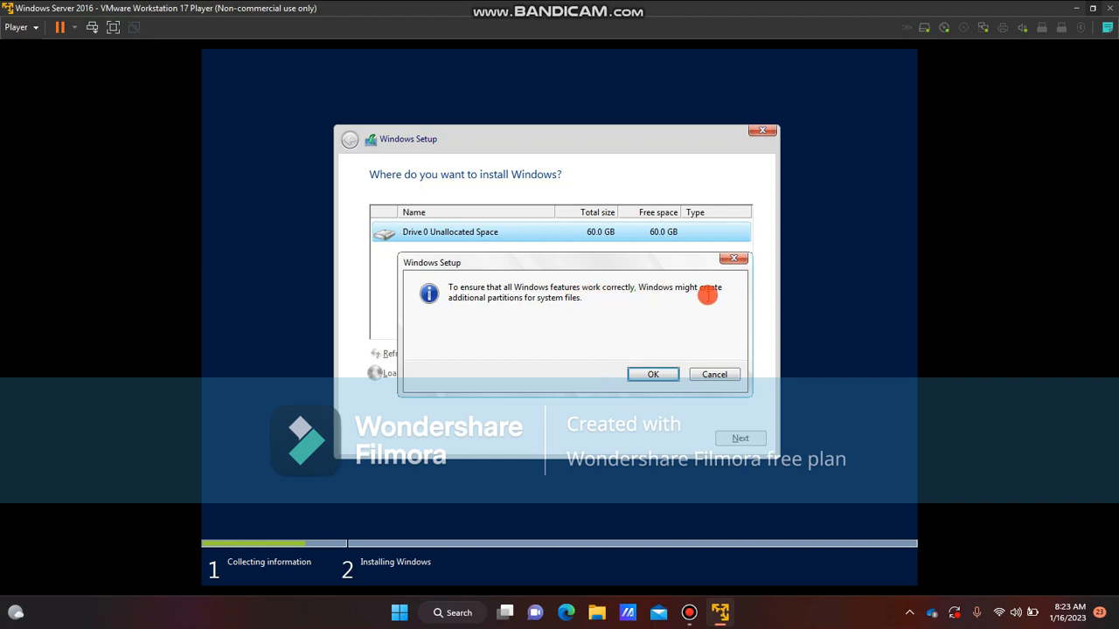
click(650, 374)
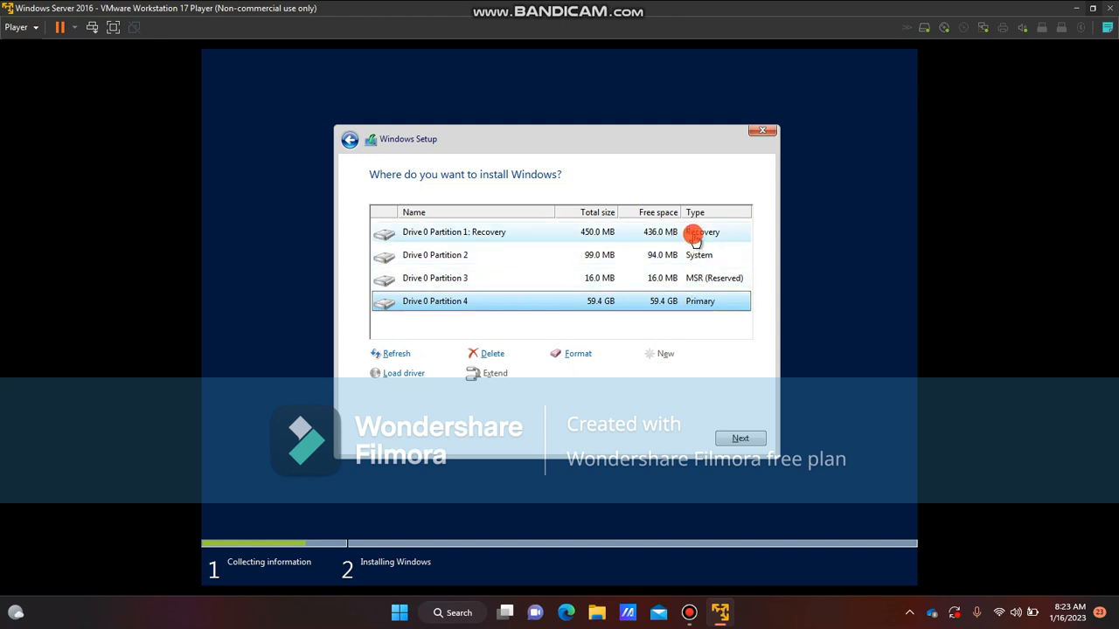
click(741, 438)
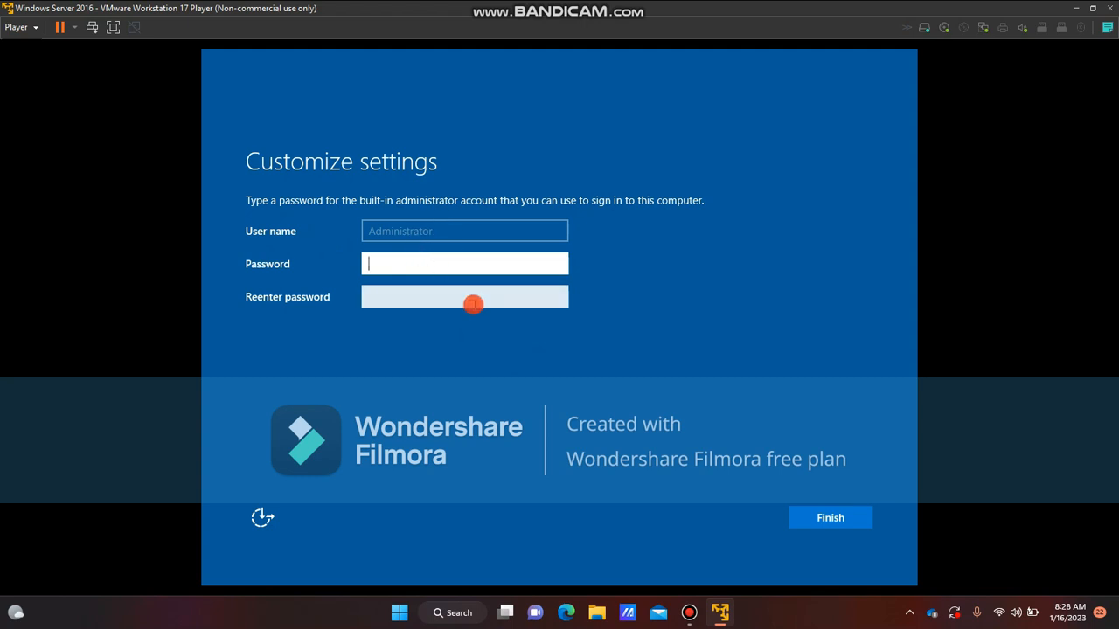
Try to set the built-in Administrator account password, entering it in both password fields and finishing
text(P@ssw0rd1)
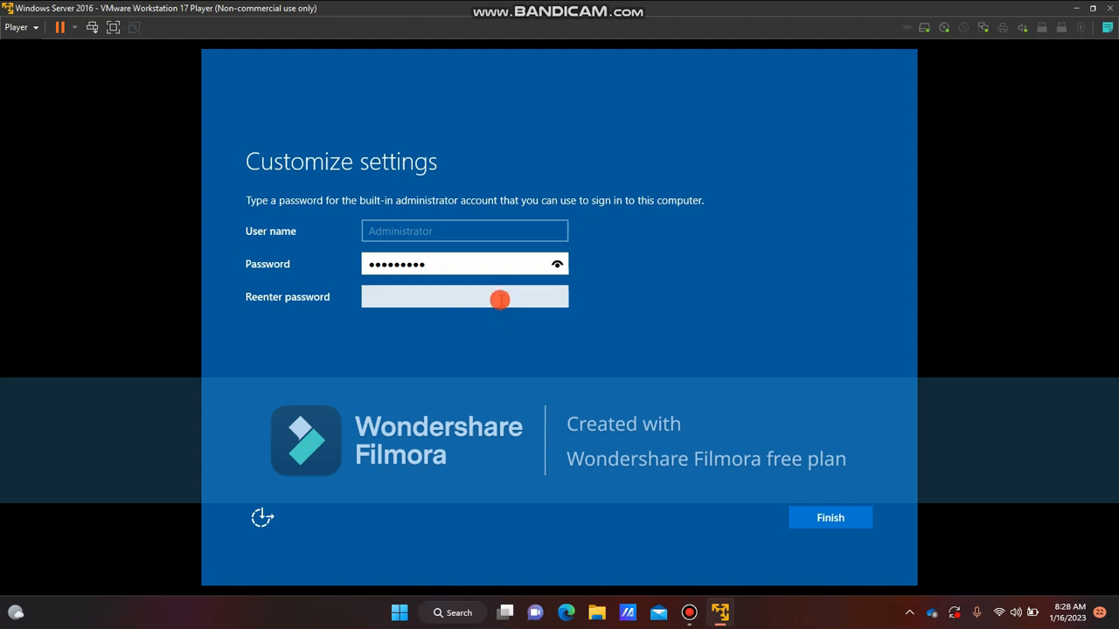
click(499, 300)
key(Caps_Lock)
text(•)
key(Caps_Lock)
text(•)
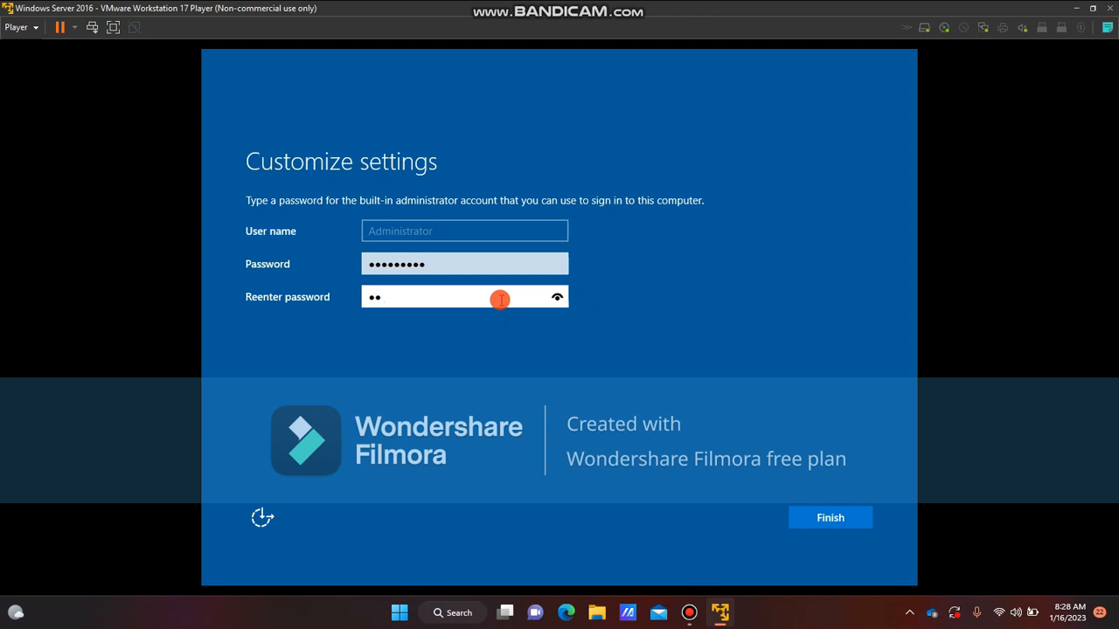
text(••••••)
click(853, 520)
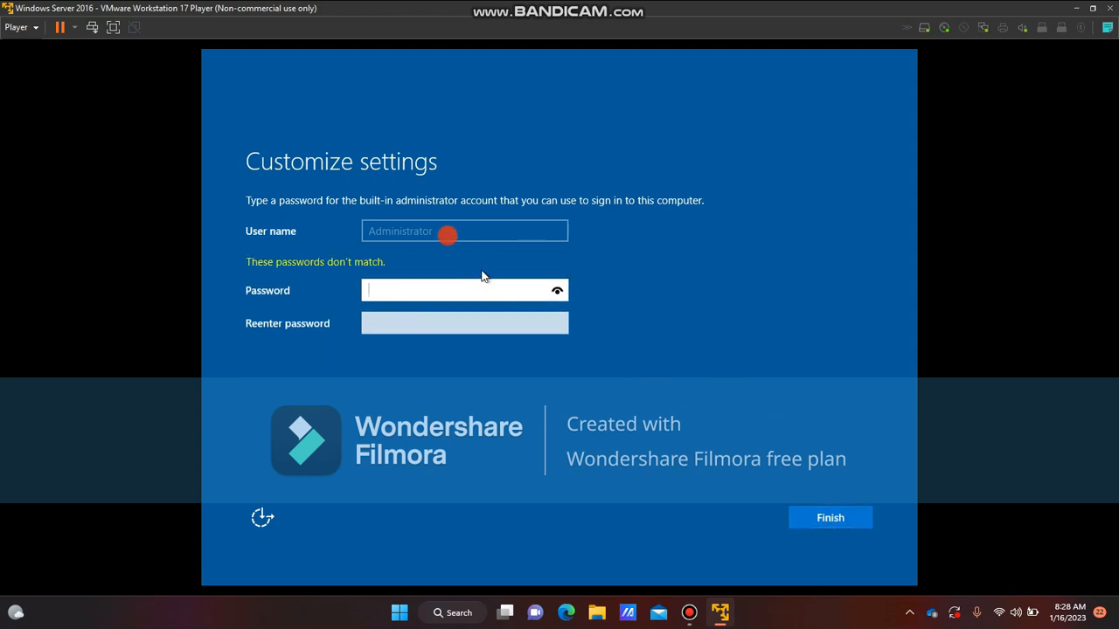
Re-enter the Administrator password in both password fields and finish the setup
key(Caps_Lock)
key(Caps_Lock)
text(••••••••)
click(476, 323)
text(••••••)
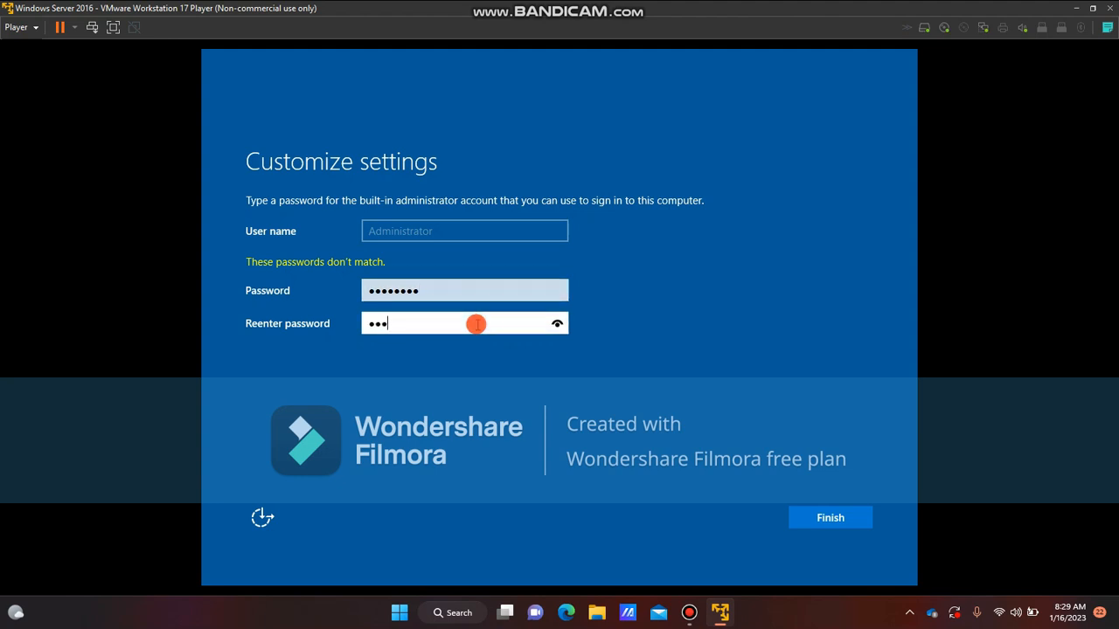
text(••)
click(797, 518)
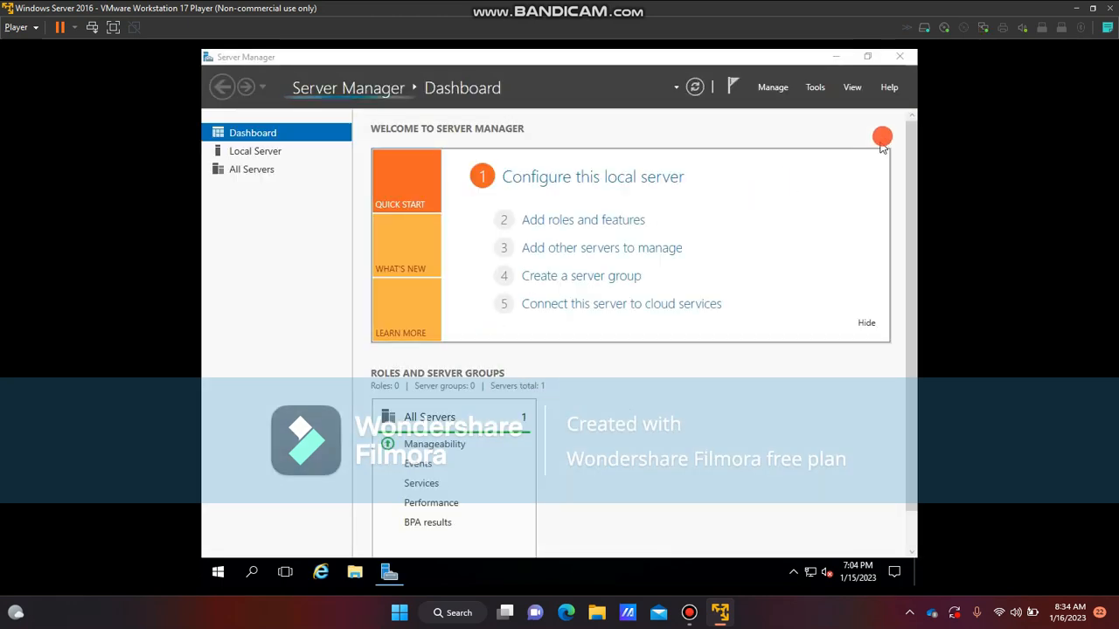
Close Server Manager and look over the new server's desktop, calendar and Start menu
click(910, 55)
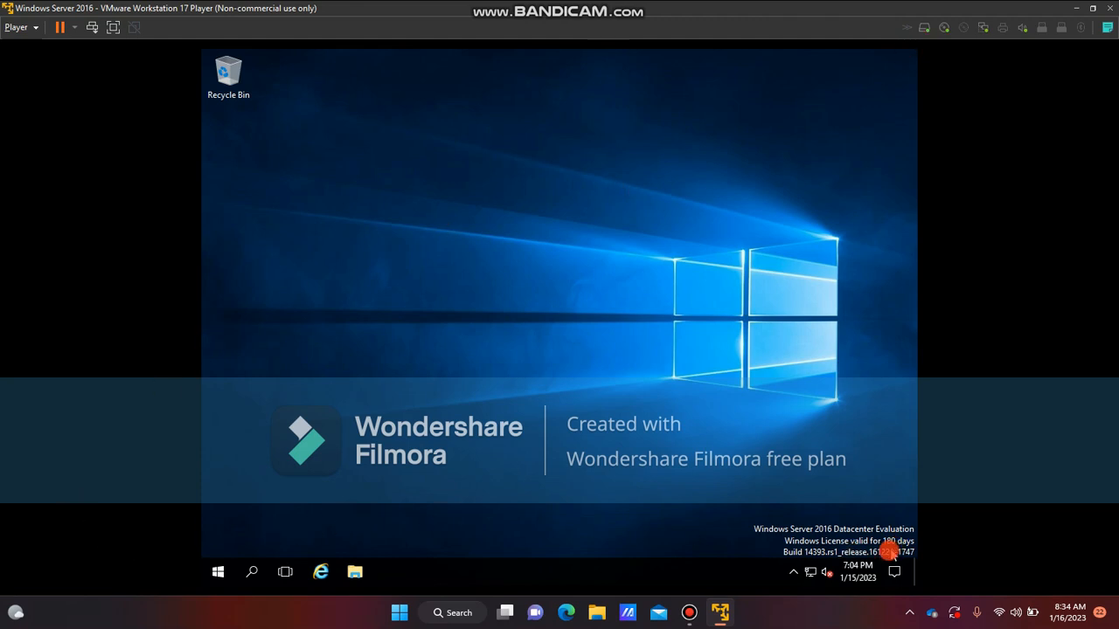
click(867, 579)
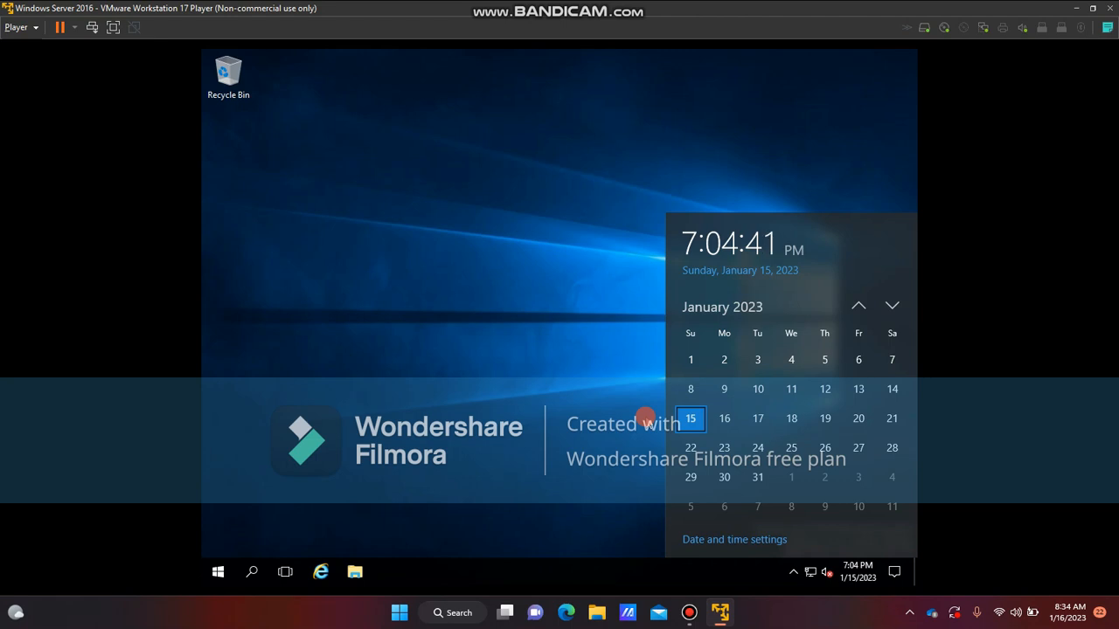
click(645, 417)
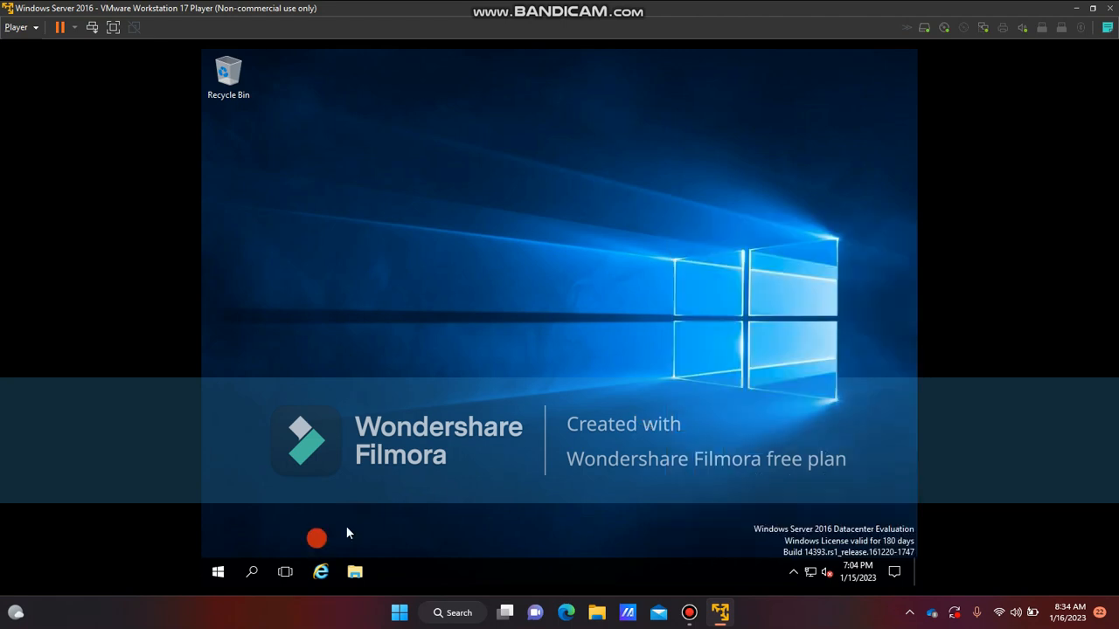
click(210, 572)
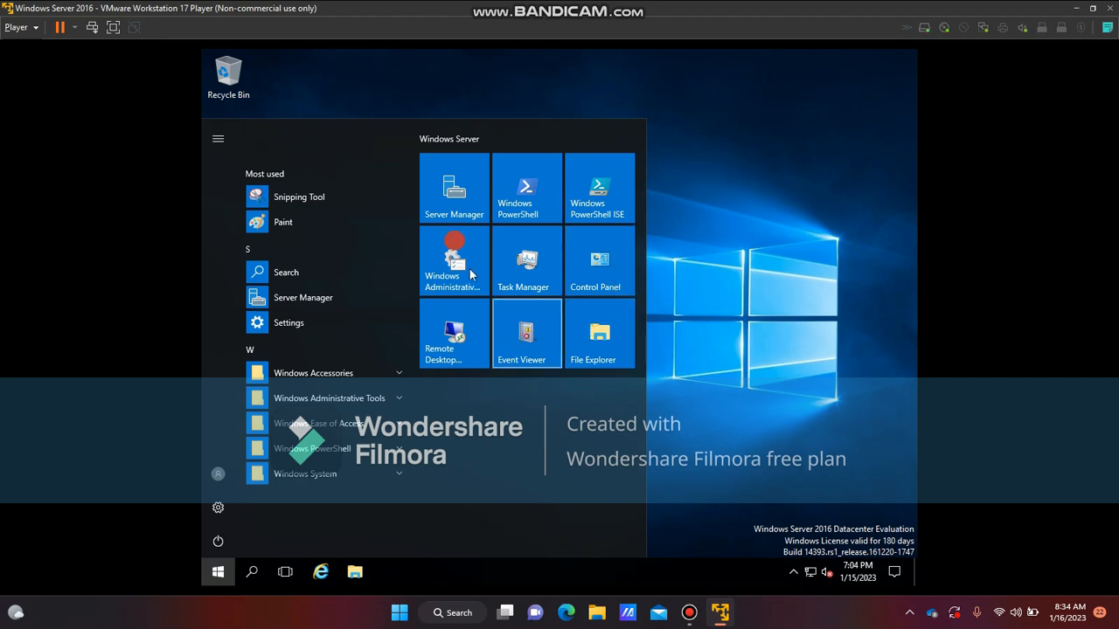
click(720, 243)
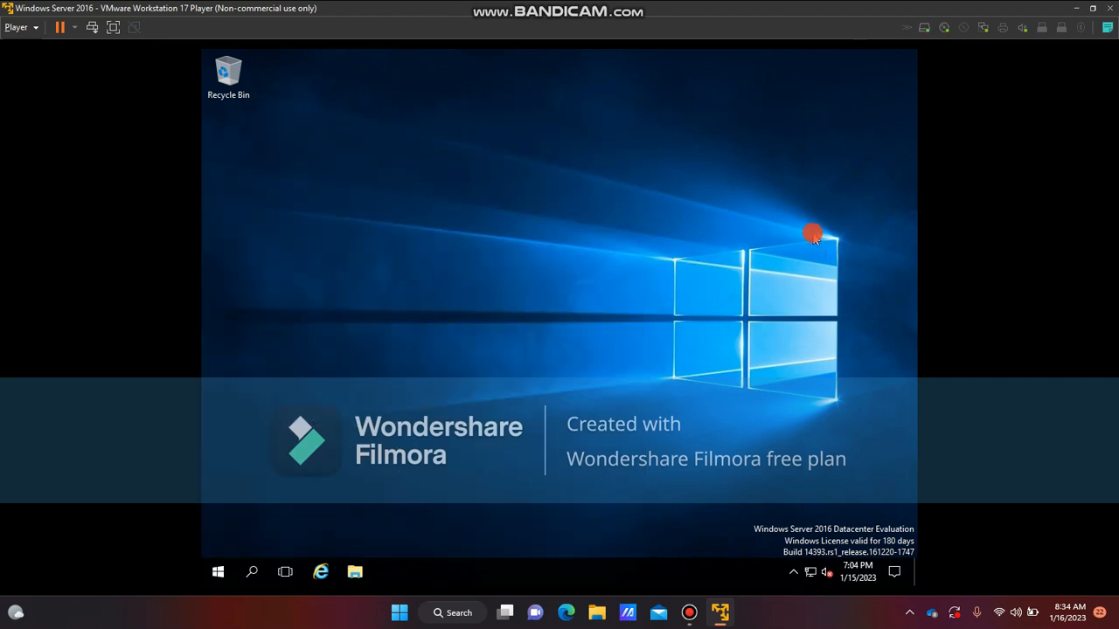
Close the virtual machine window and power the virtual machine off
click(1111, 8)
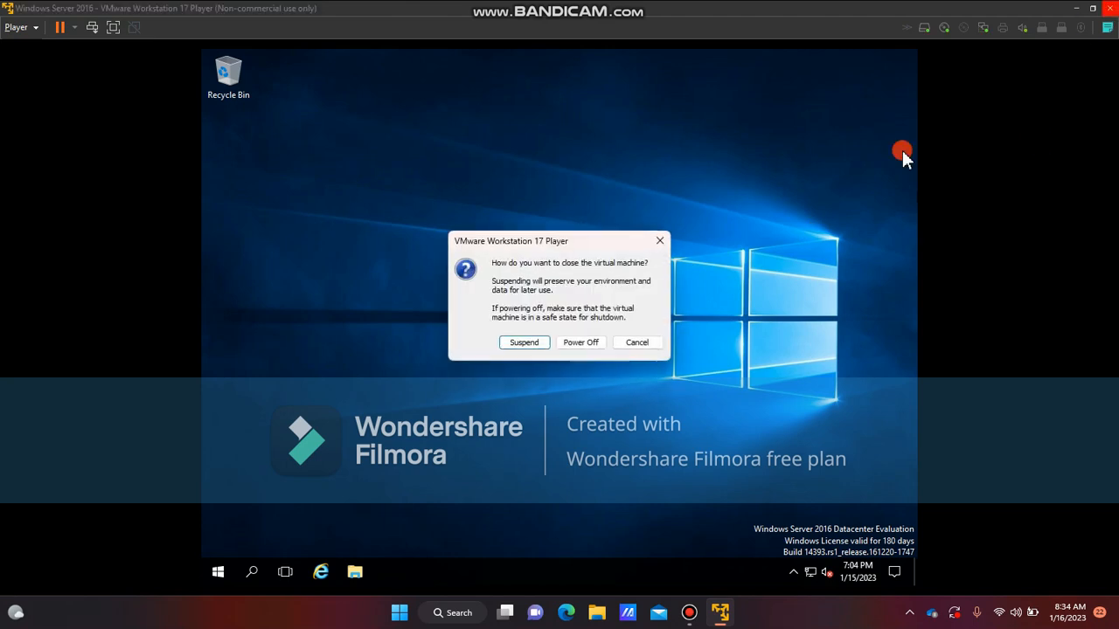
click(597, 344)
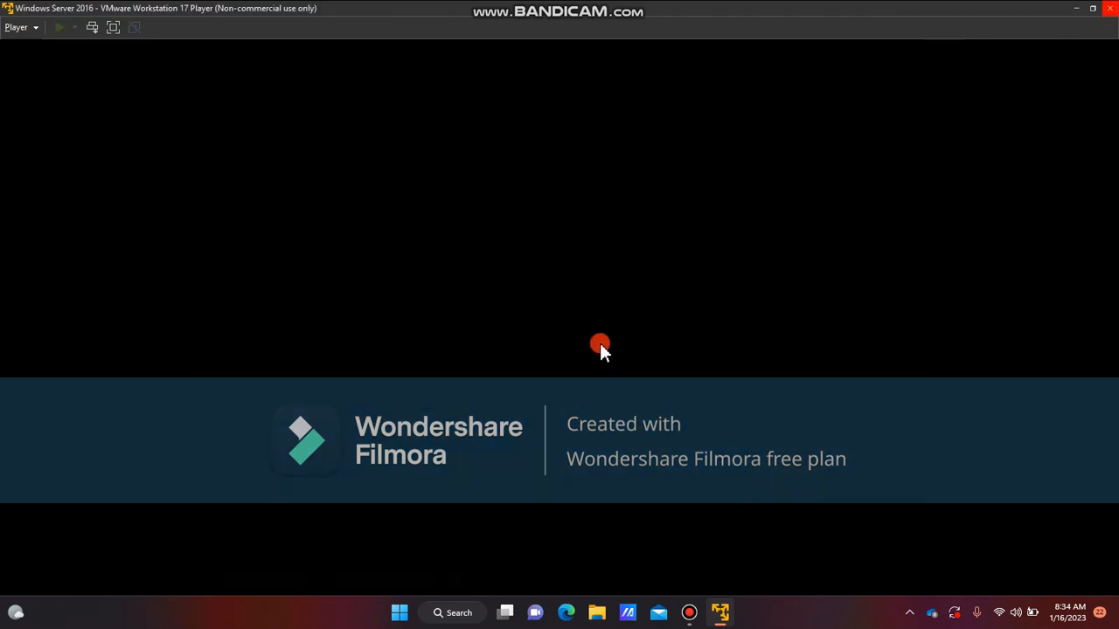